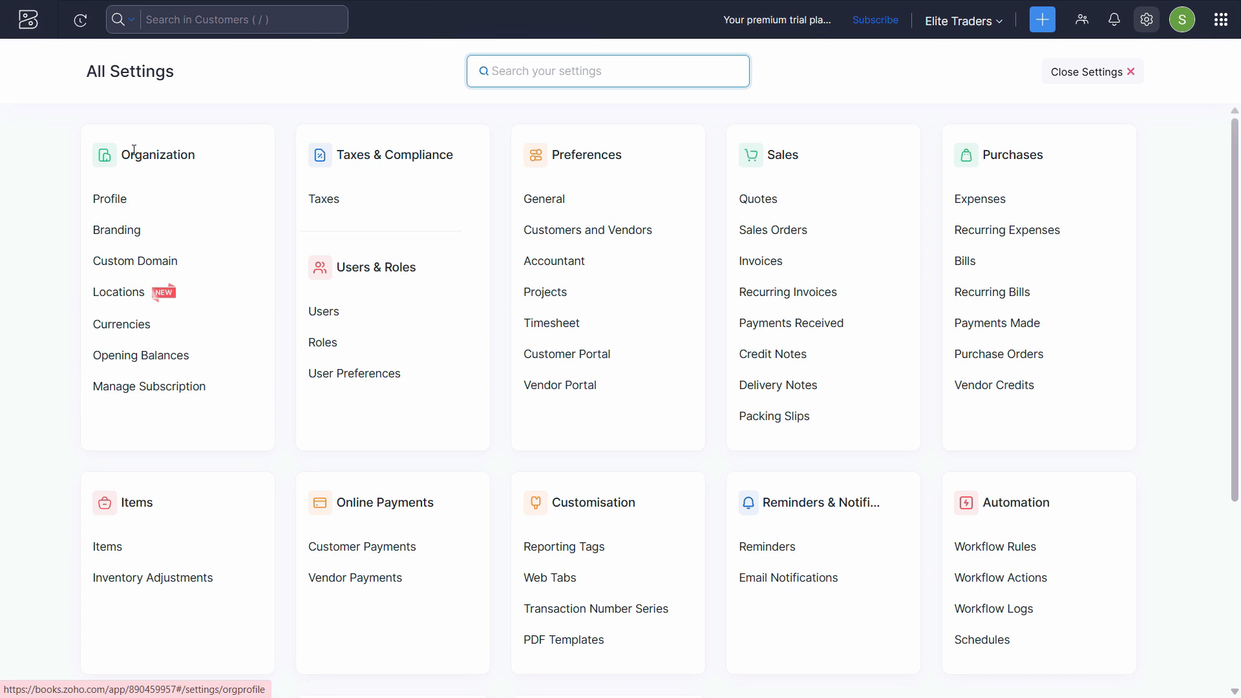
Confirm AED- UAE Dirham appears in the currency code list, then return to the Home dashboard.
click(87, 325)
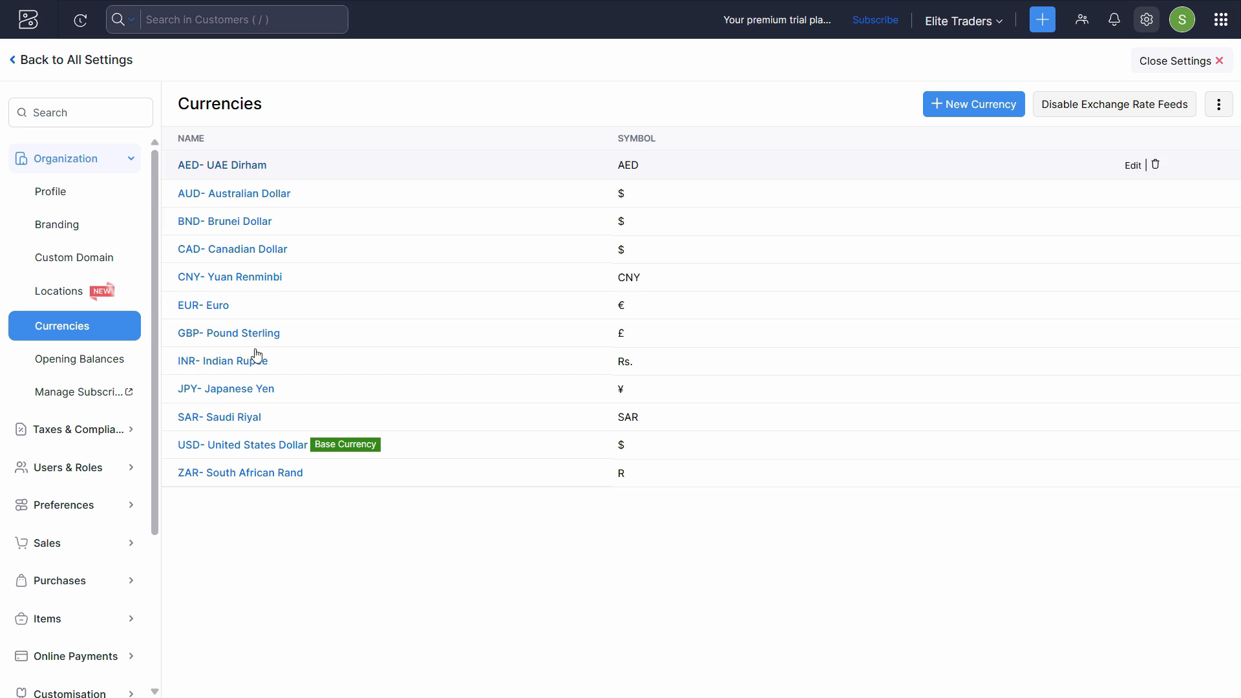
click(982, 105)
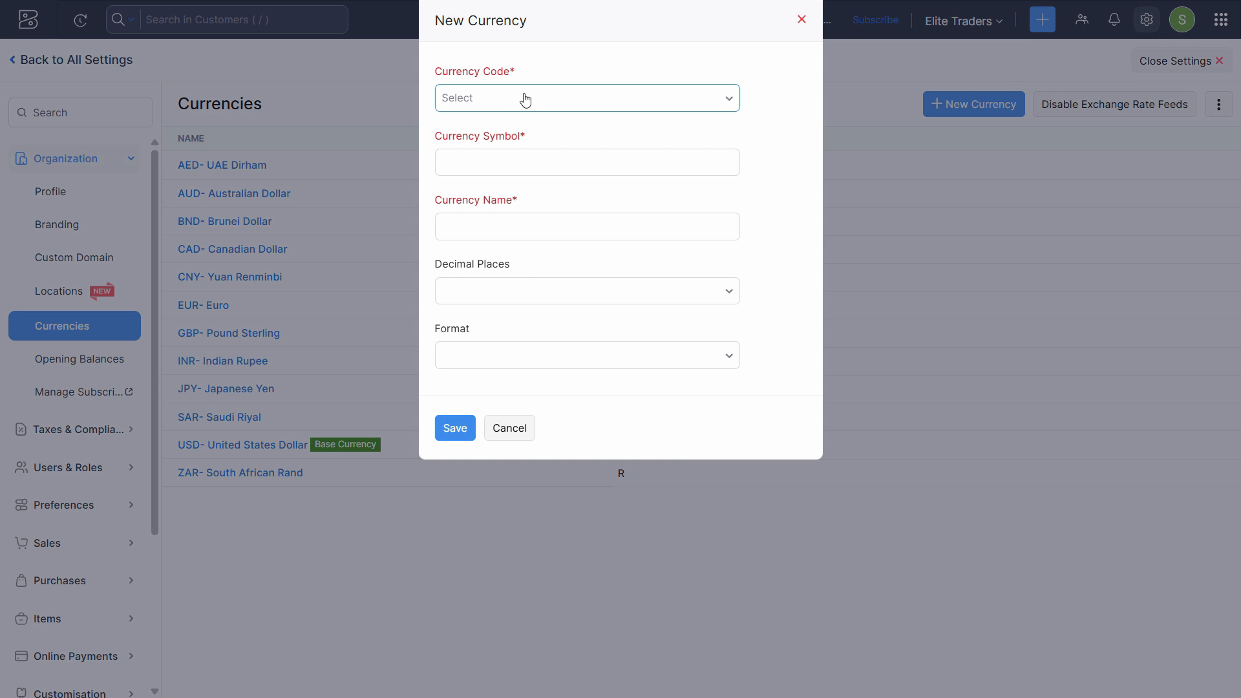
click(524, 97)
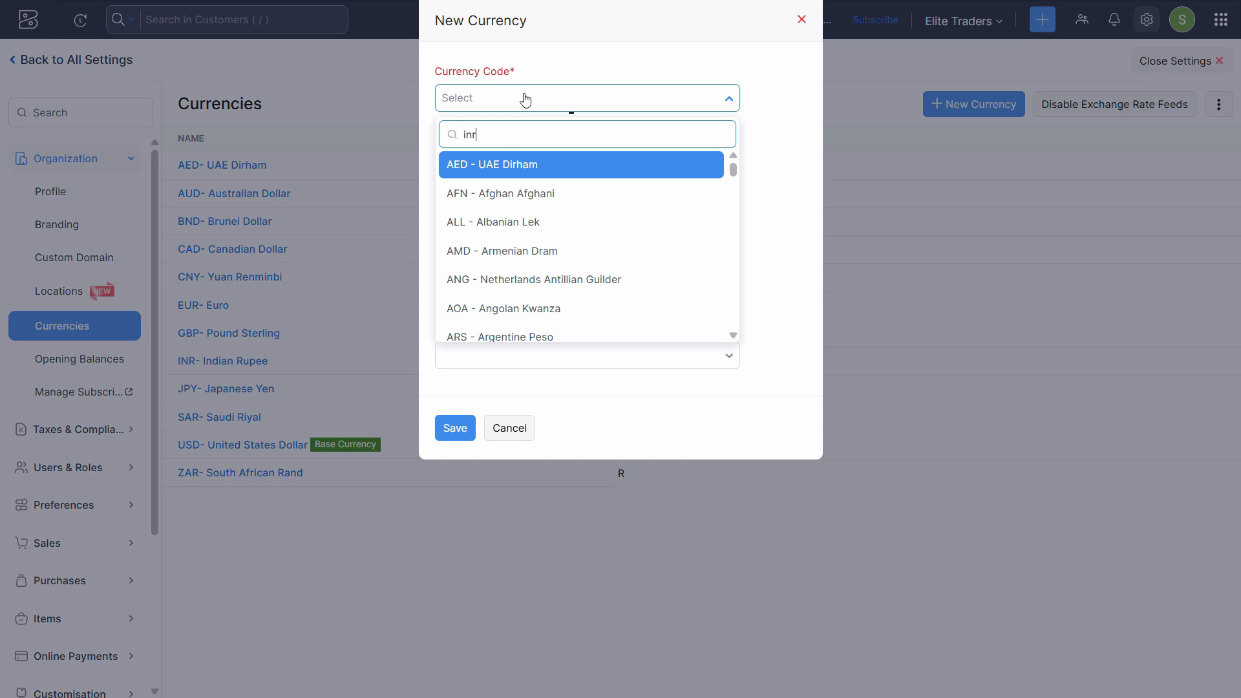
click(755, 184)
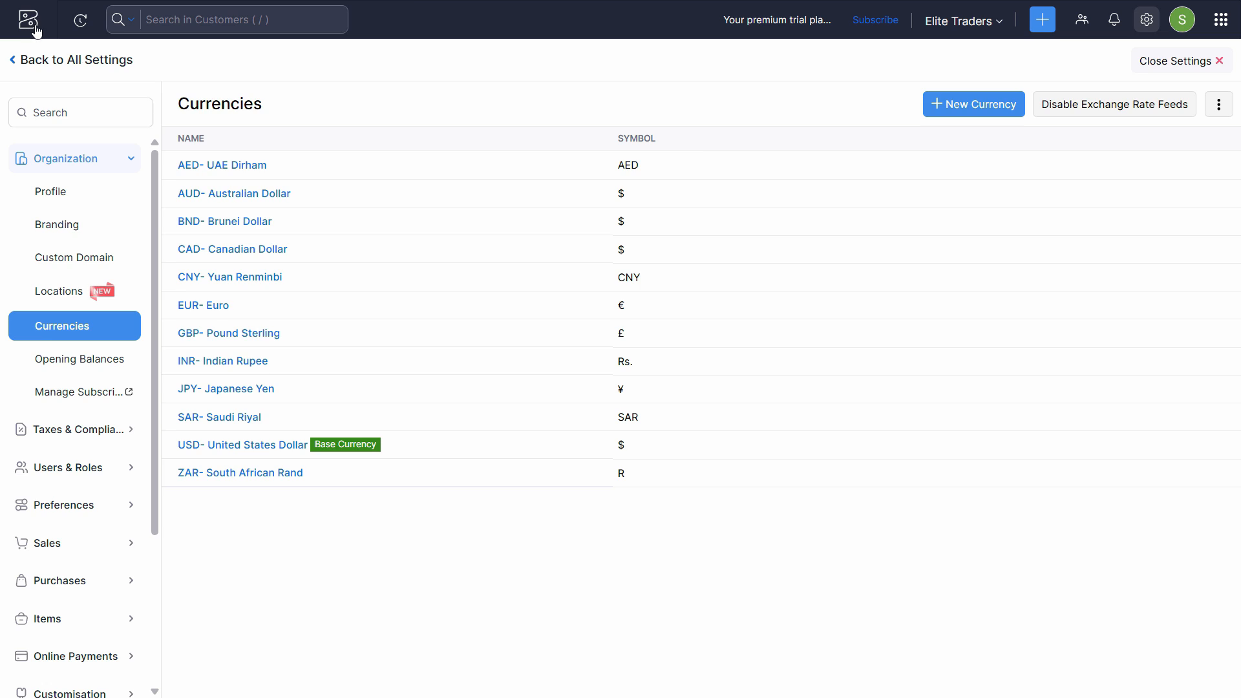
click(32, 24)
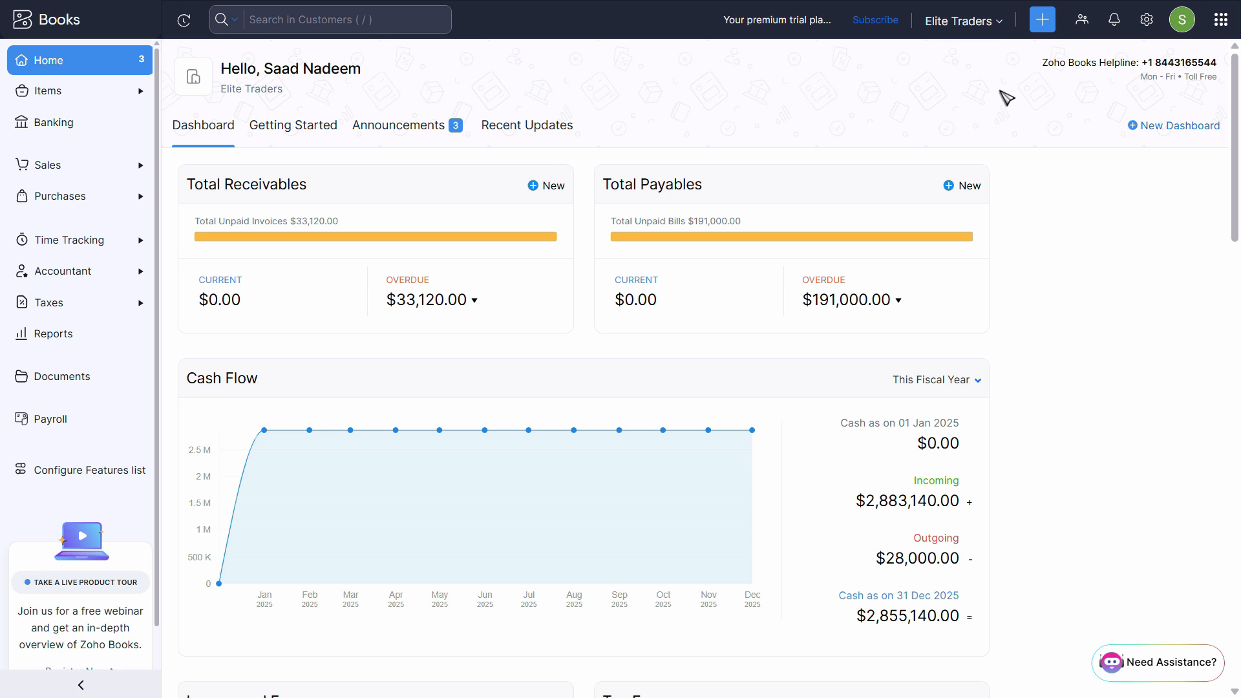
Create a new customer with first and display name Al Burj Traders.
click(1042, 23)
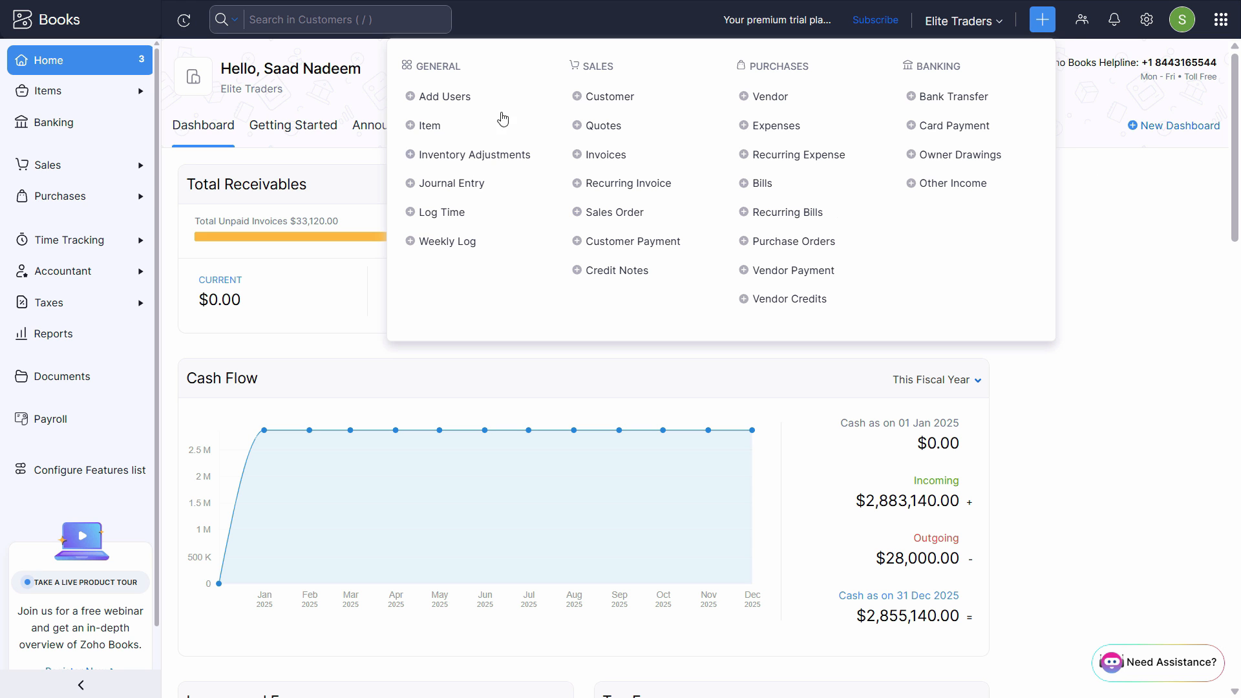
click(611, 97)
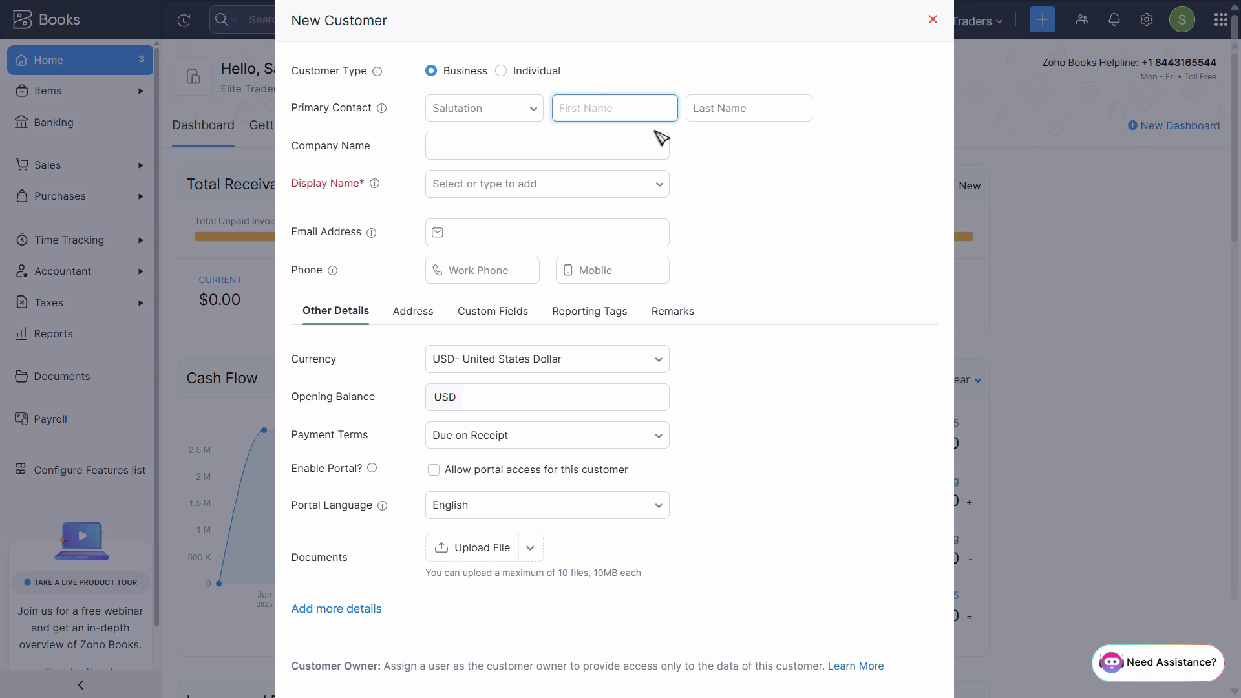
text(Al Burj Traders)
key(Tab)
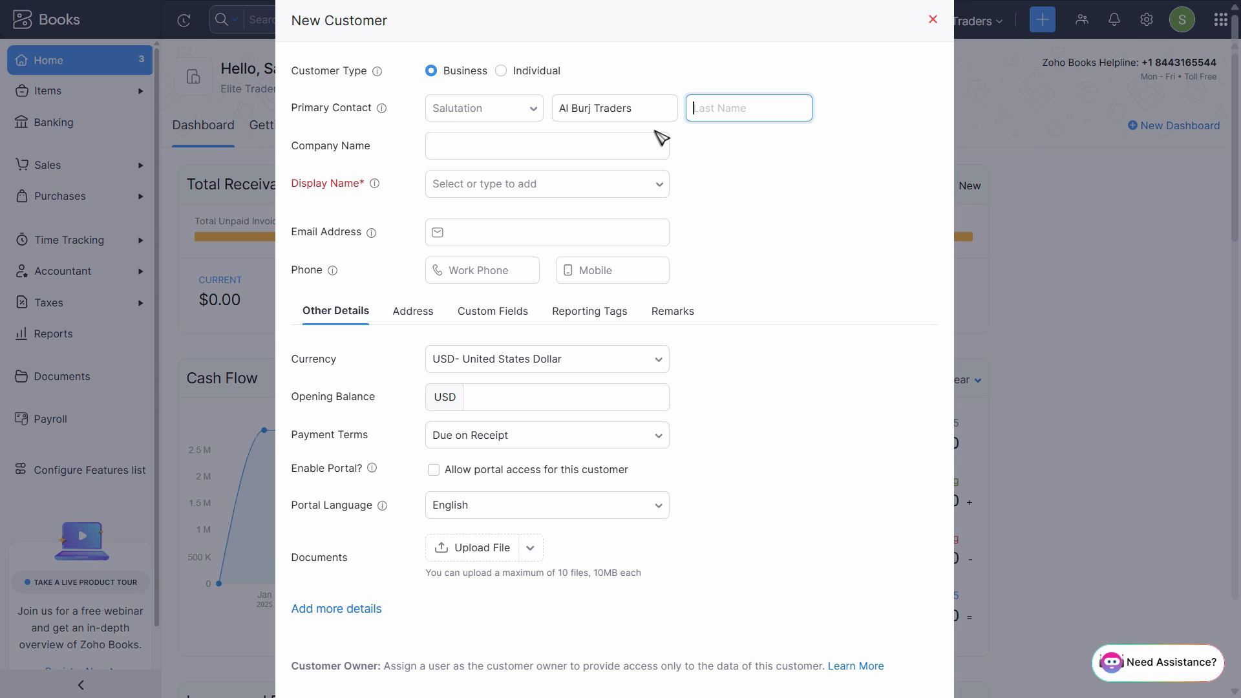
key(shift+Tab)
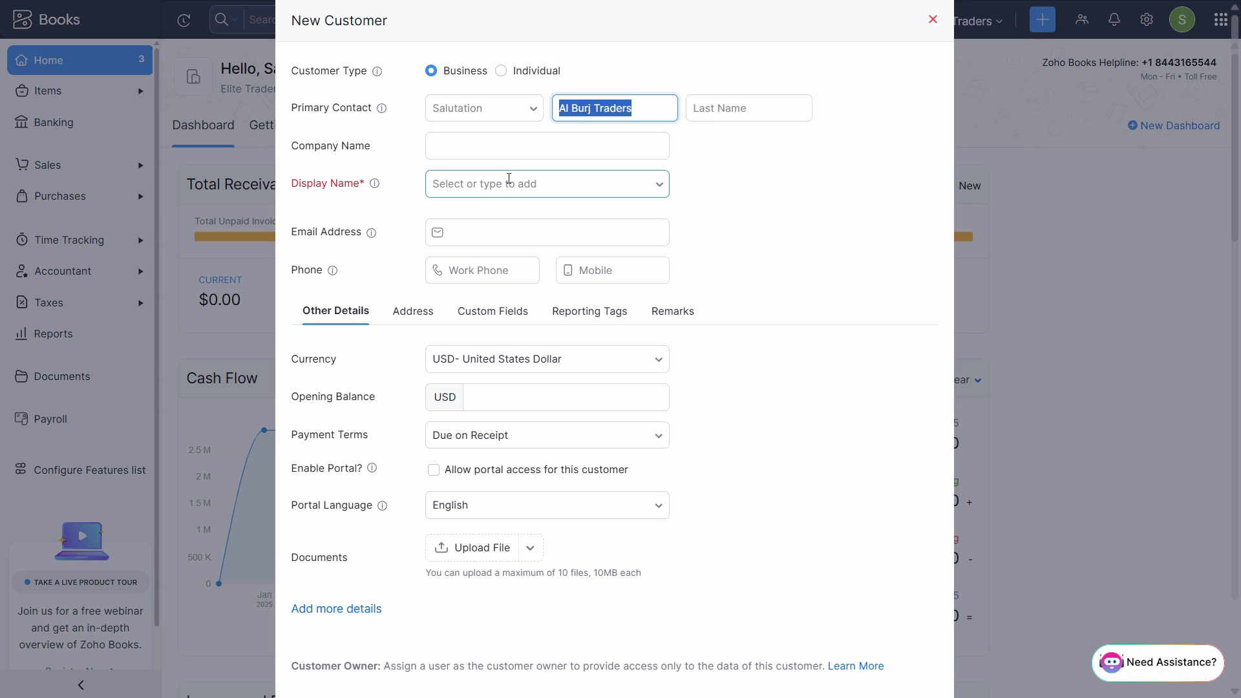
click(460, 186)
click(489, 226)
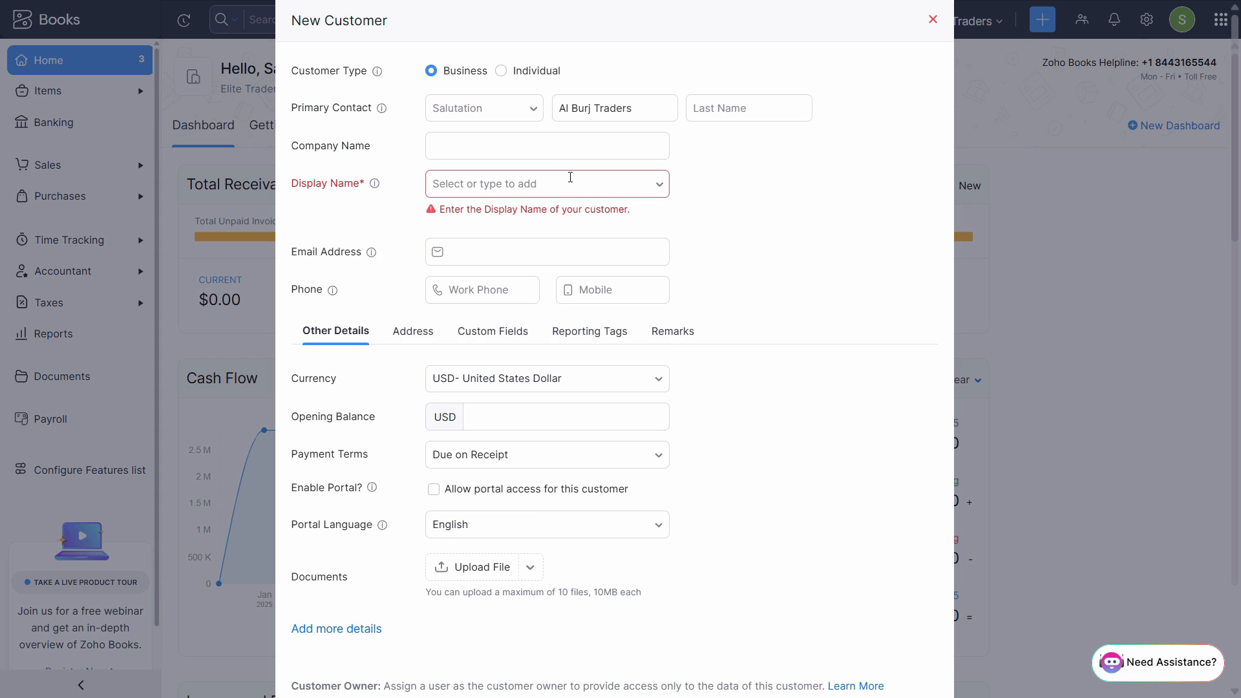
click(569, 177)
click(569, 220)
Set the customer's currency to AED- UAE Dirham and save the customer.
scroll(762, 285, down, 2)
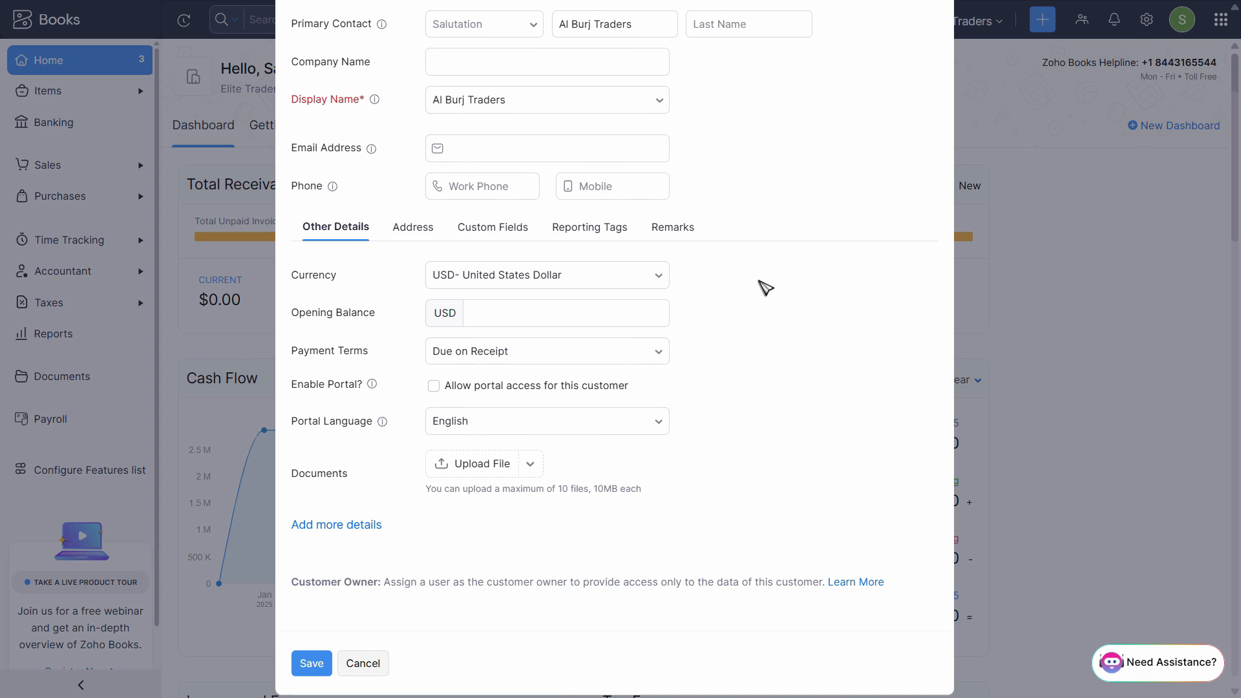
click(489, 261)
text(ae)
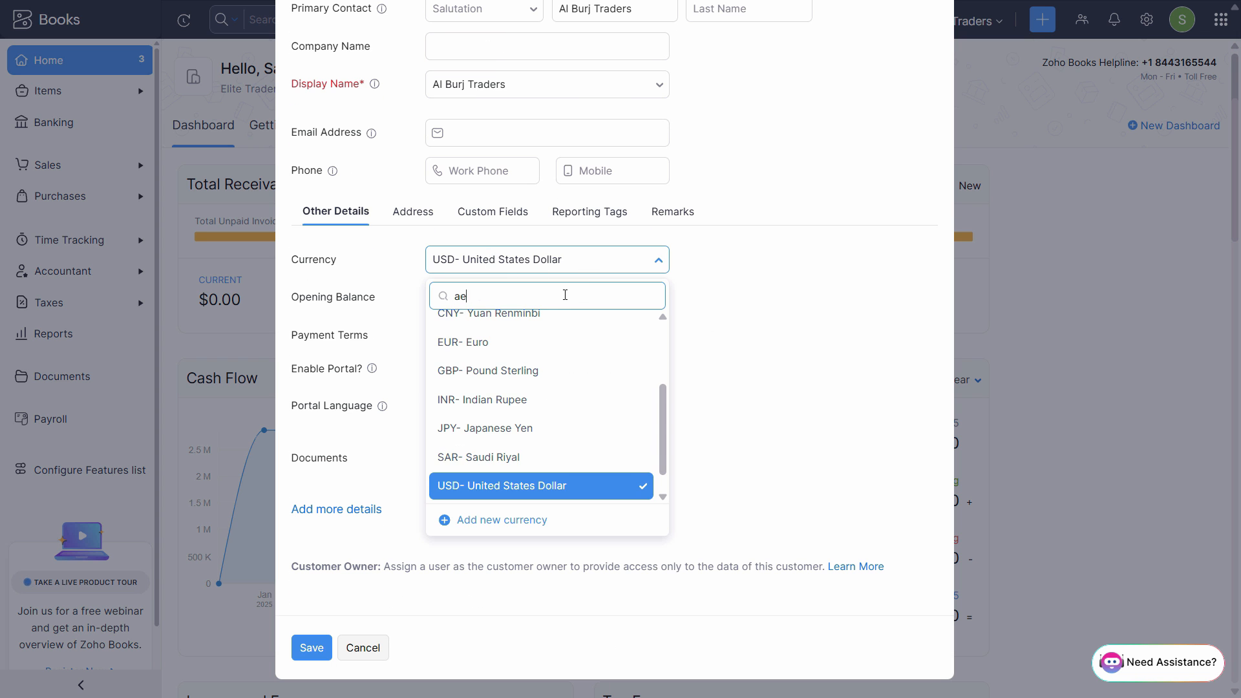
text(d)
click(560, 327)
click(518, 296)
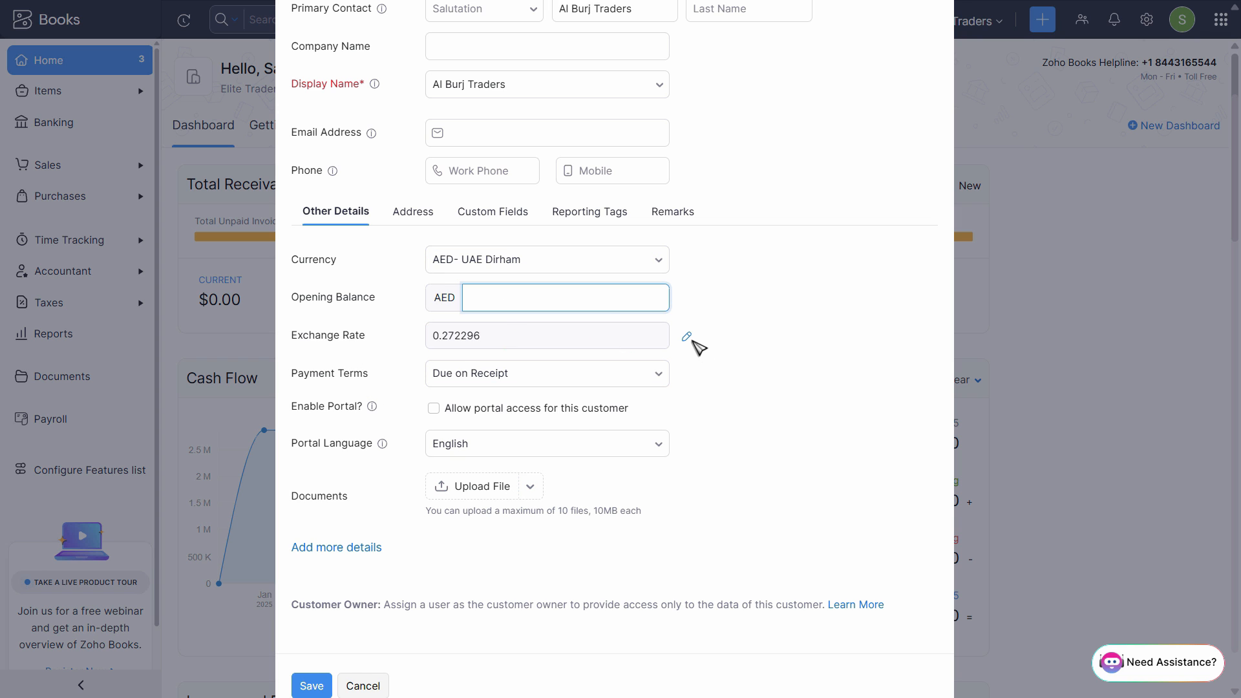
click(687, 338)
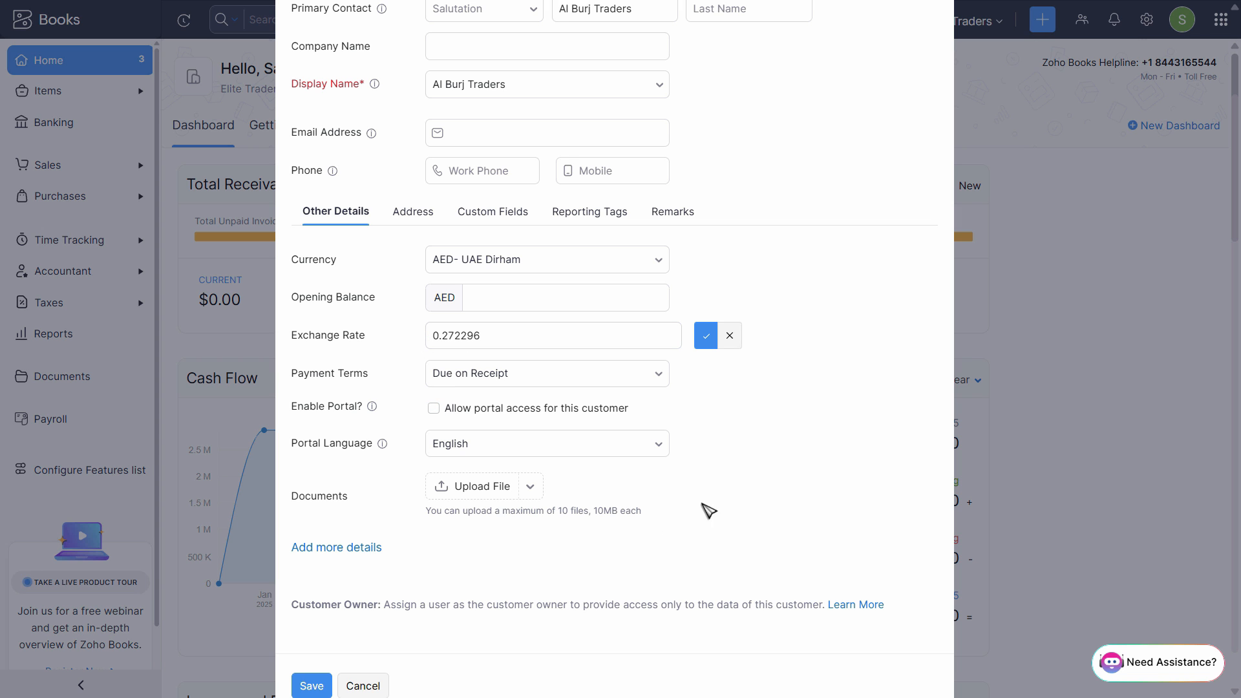
click(307, 686)
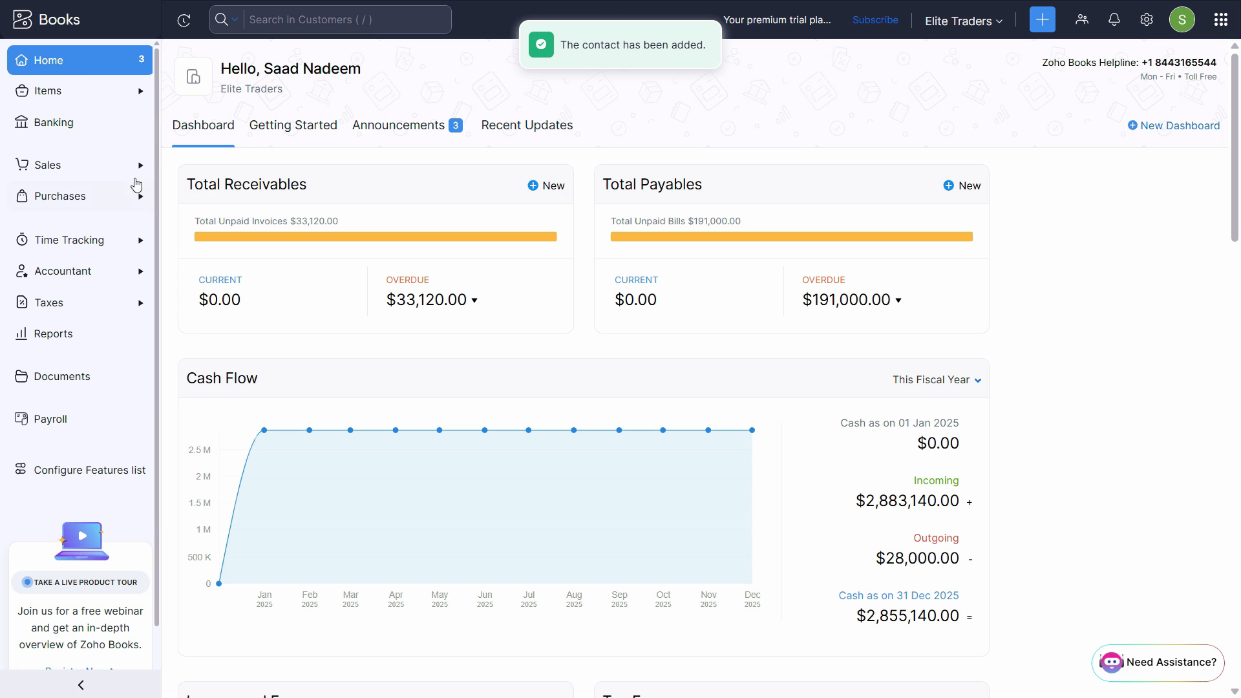
Start new invoice INV-000005, first billing Al Burj Traders, then switching the customer to Albert.
click(56, 169)
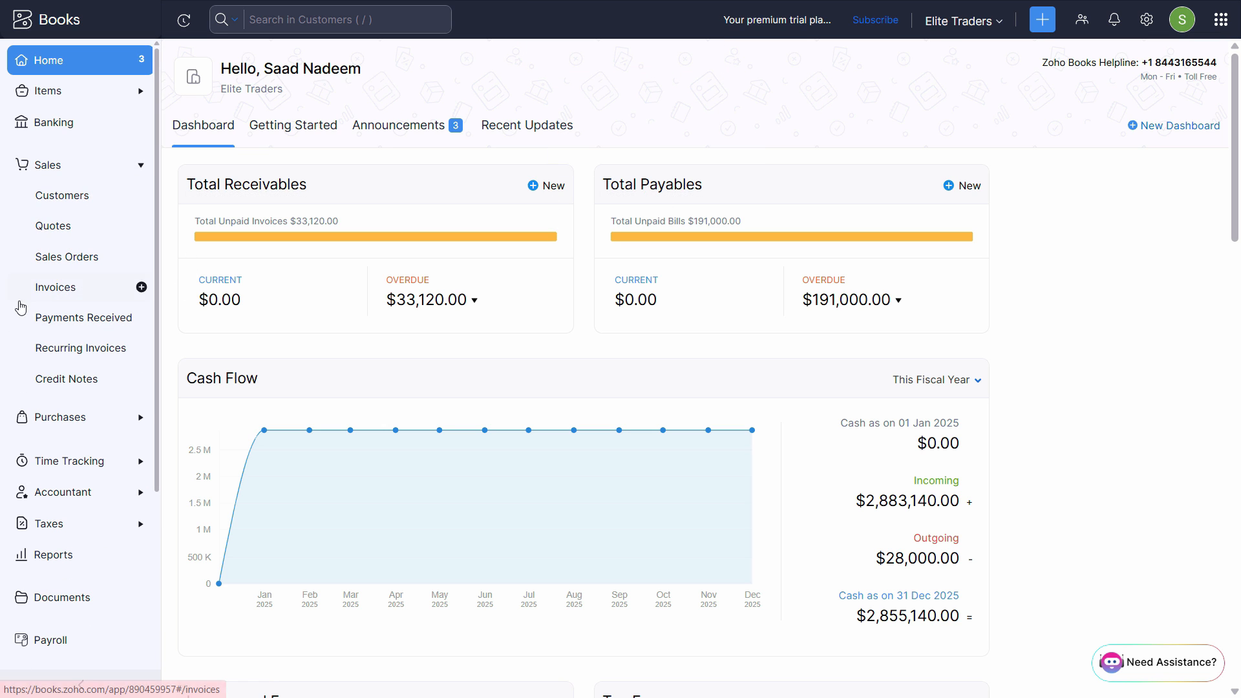
click(74, 288)
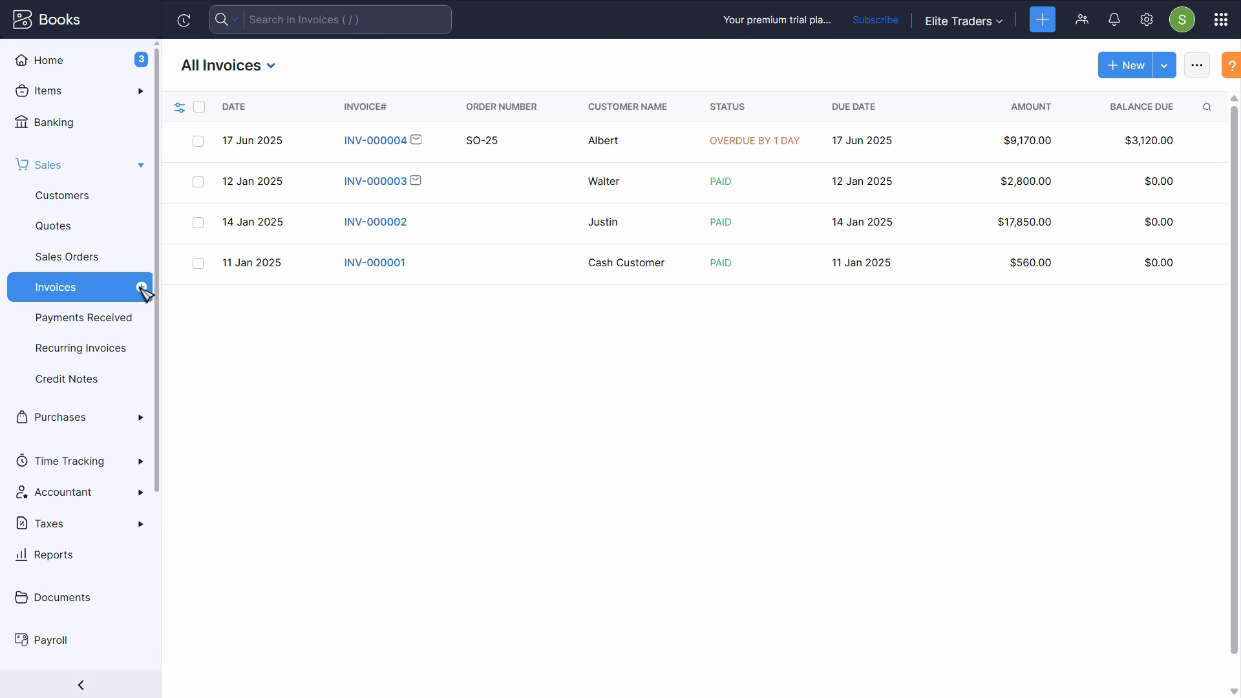
click(1143, 72)
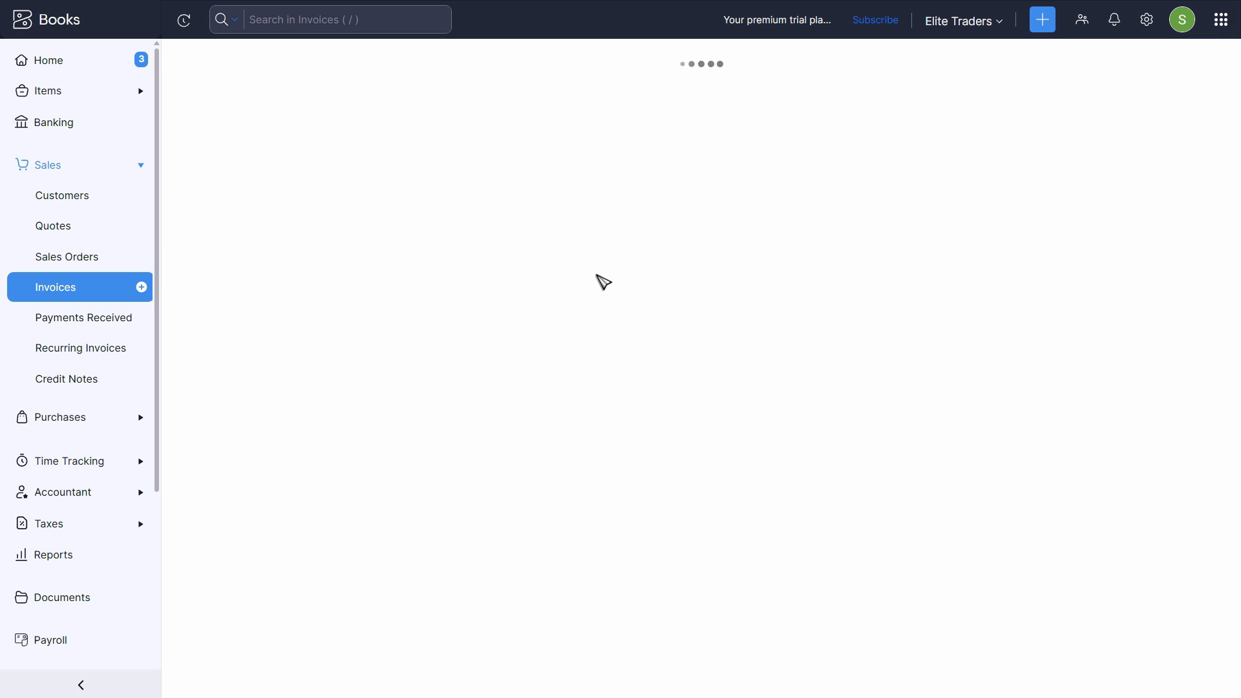
click(510, 128)
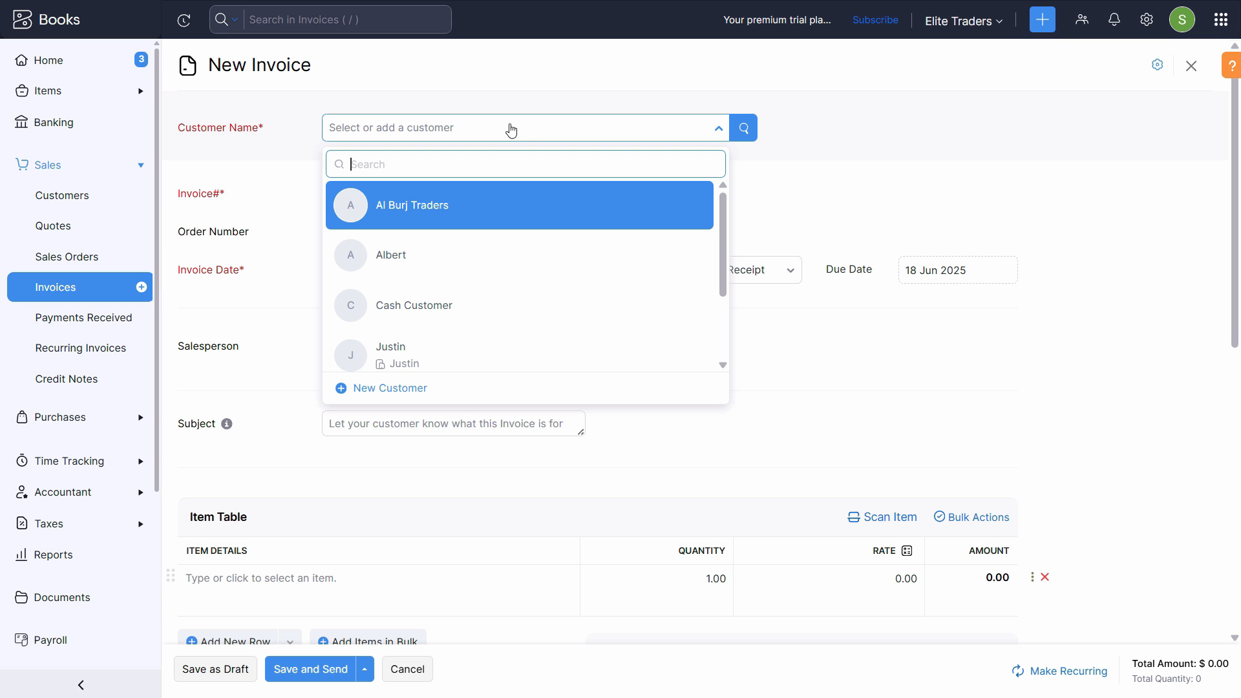
click(446, 221)
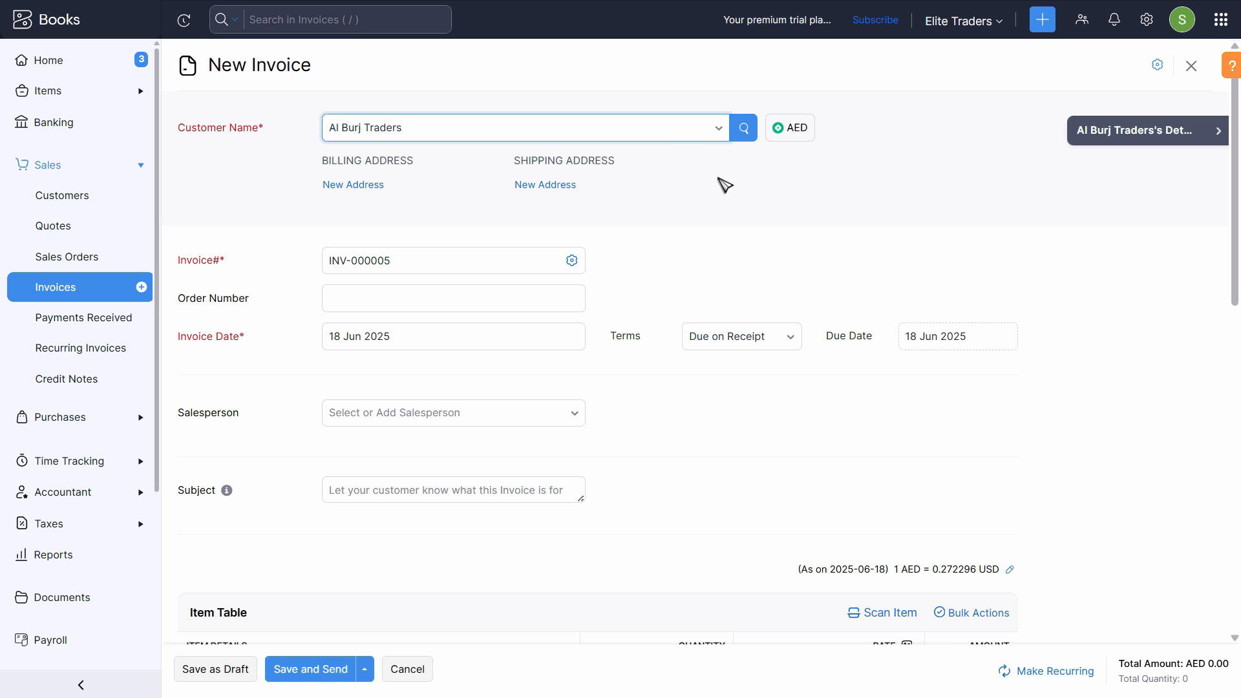
click(679, 138)
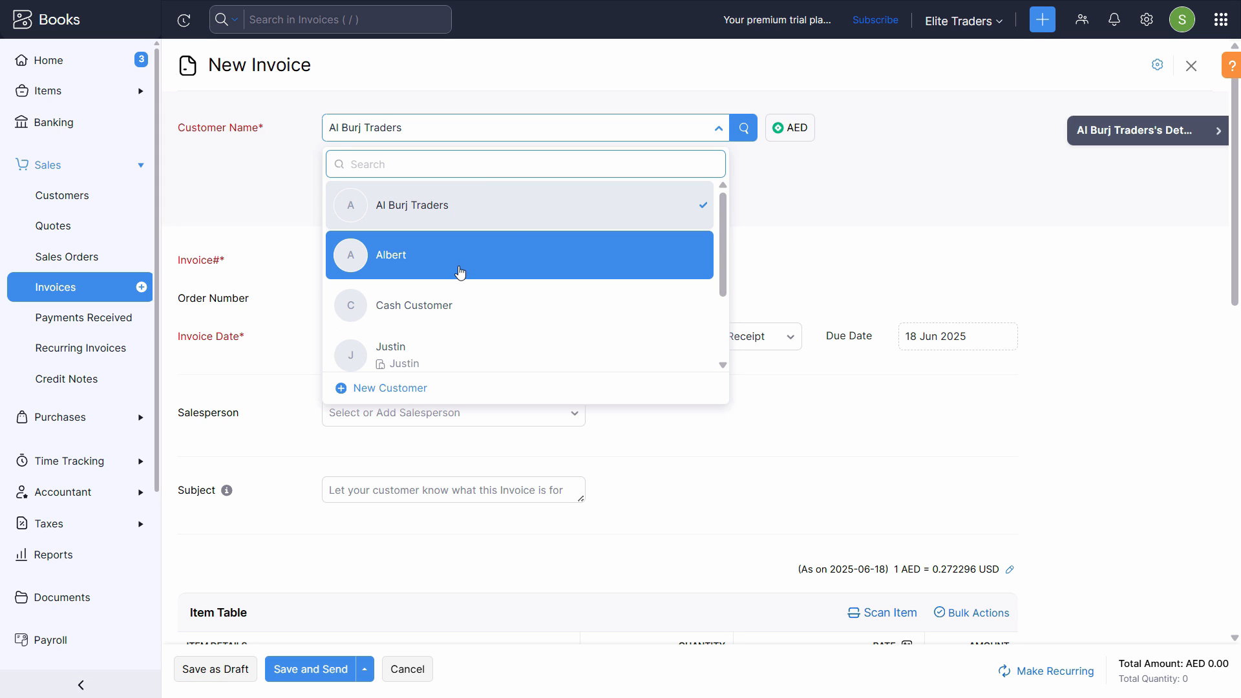
click(433, 276)
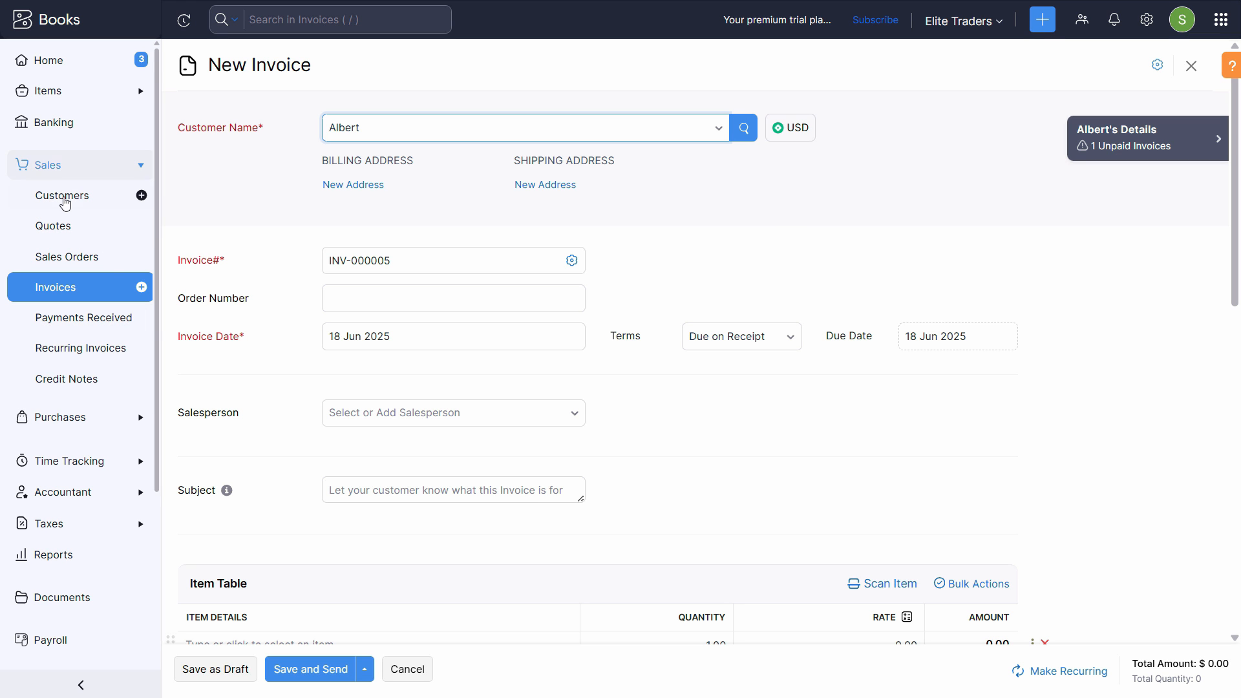
click(68, 195)
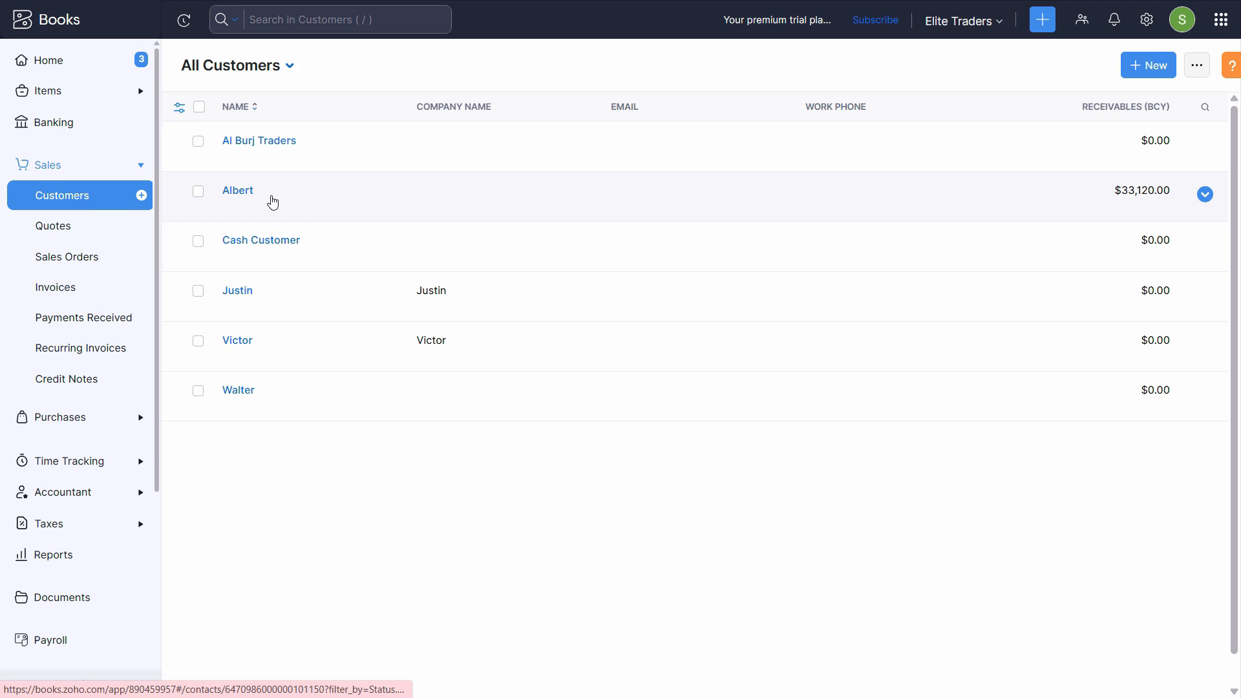
Discard the unsaved invoice, open Albert's customer record for editing, then begin a fresh invoice.
click(269, 195)
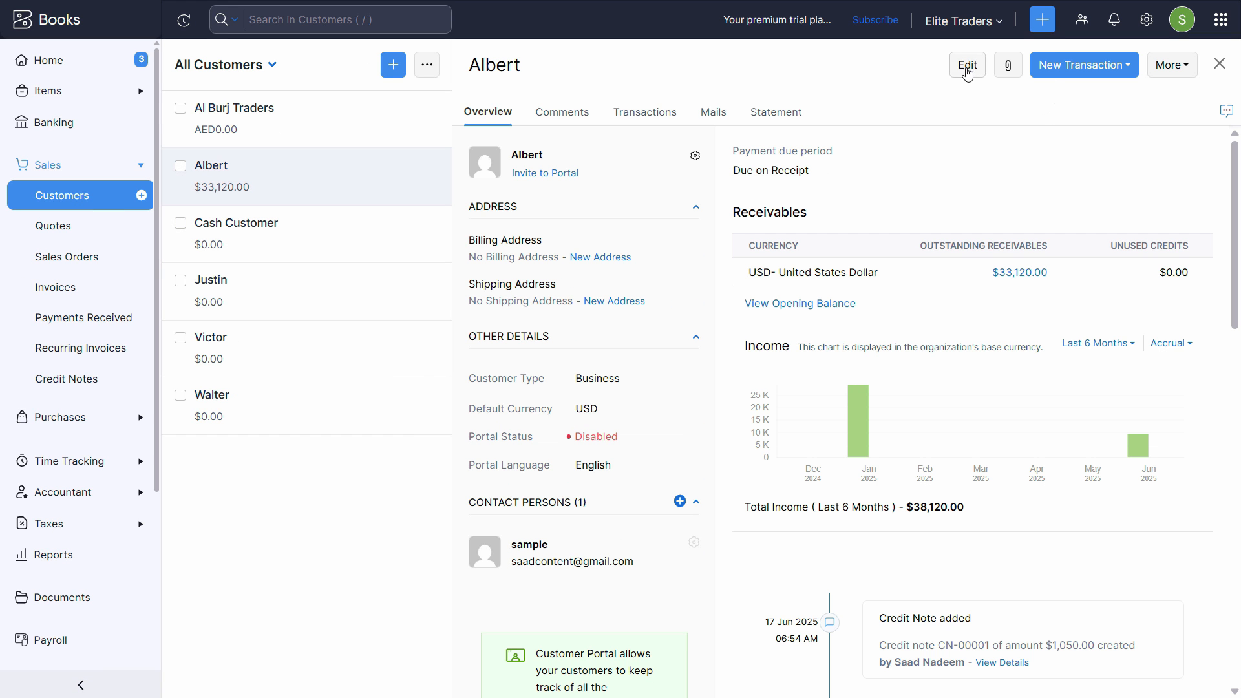
click(967, 67)
scroll(397, 328, down, 2)
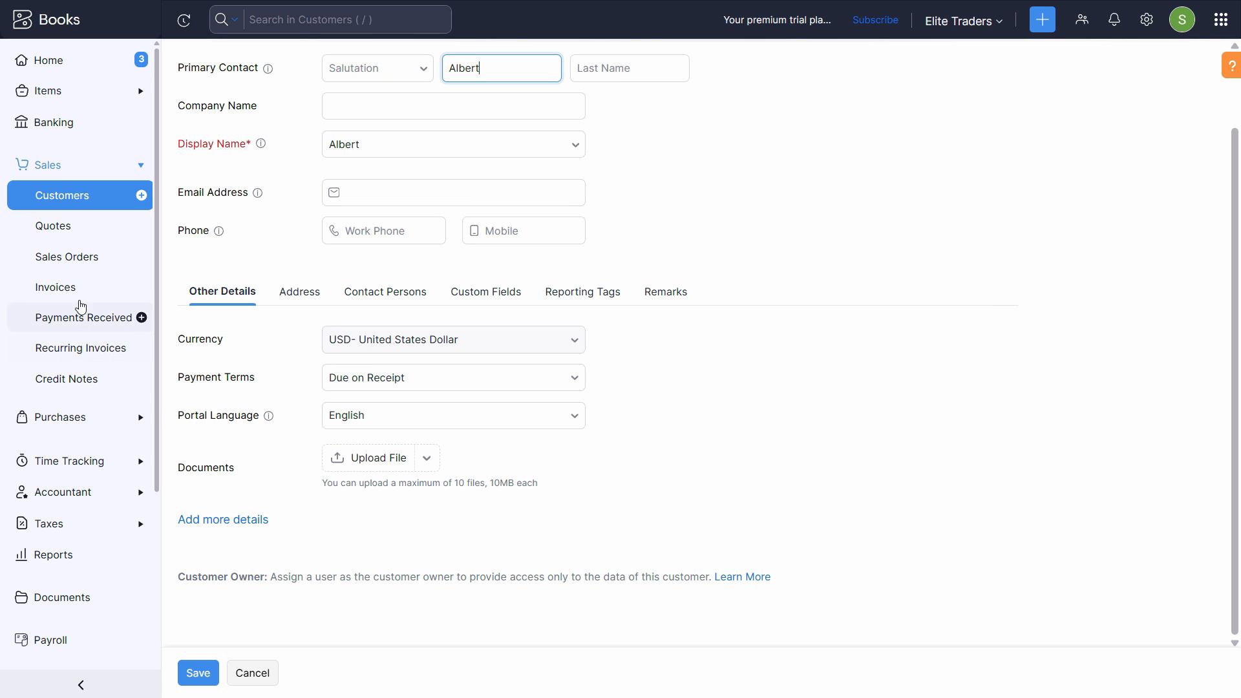
click(116, 290)
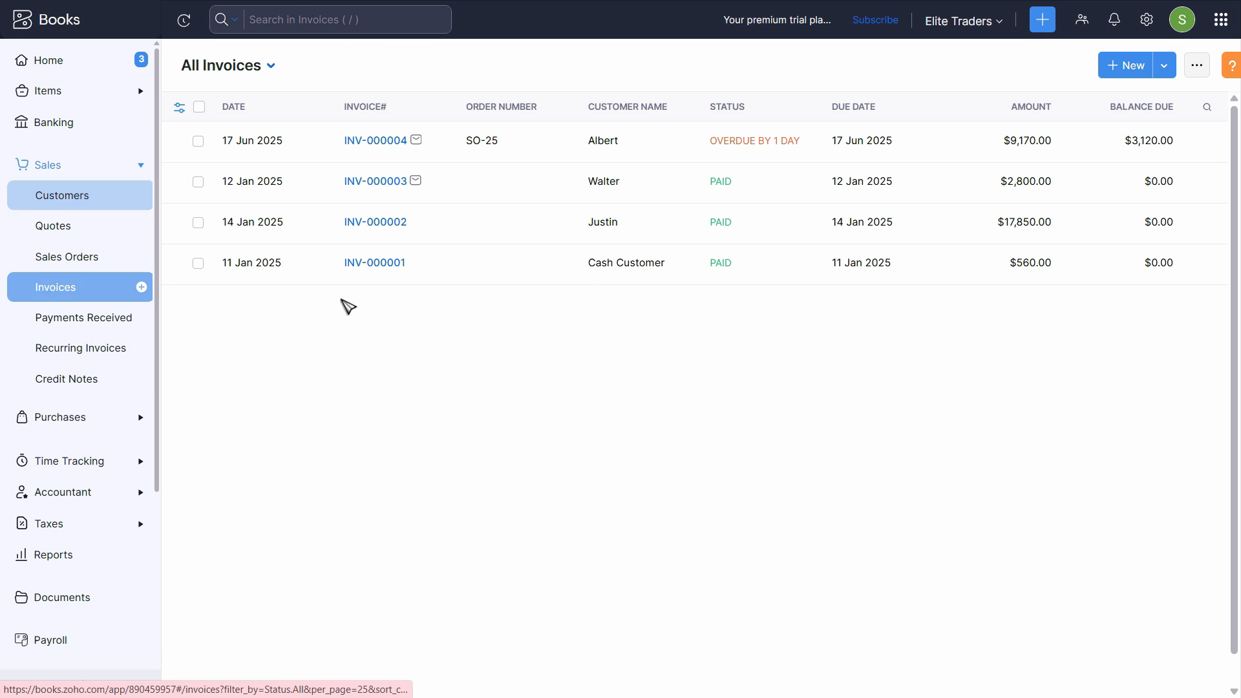
click(1115, 70)
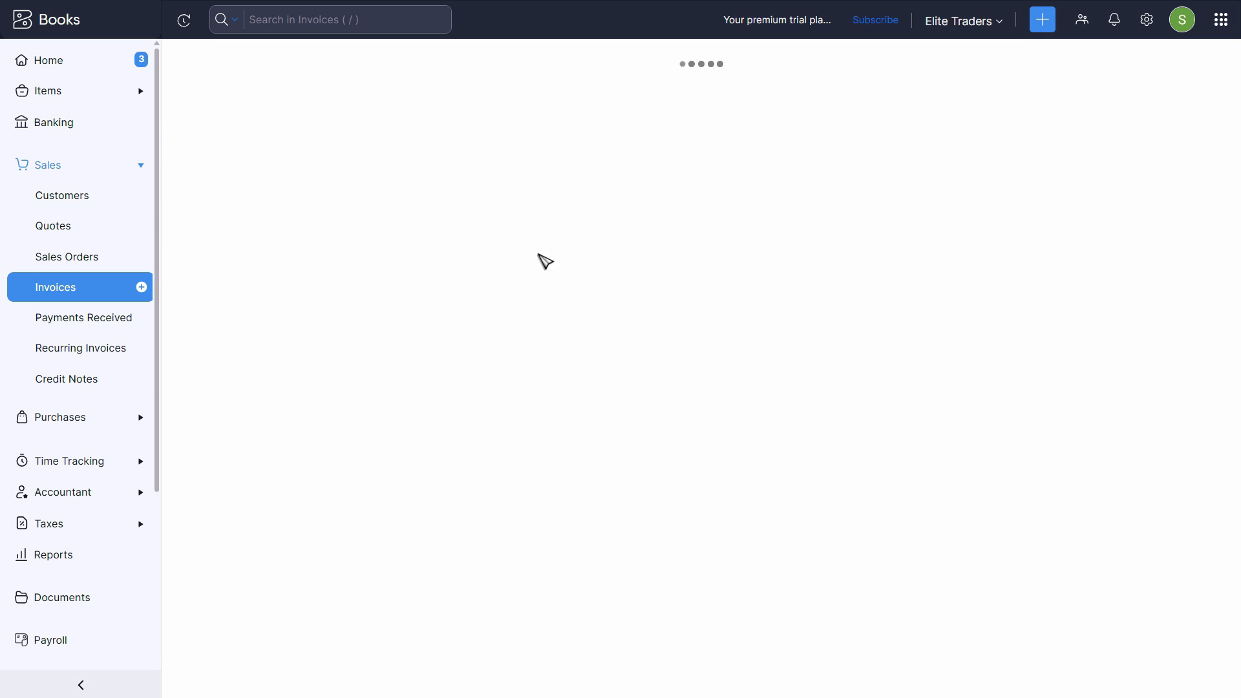
Bill the new invoice to Al Burj Traders.
click(481, 131)
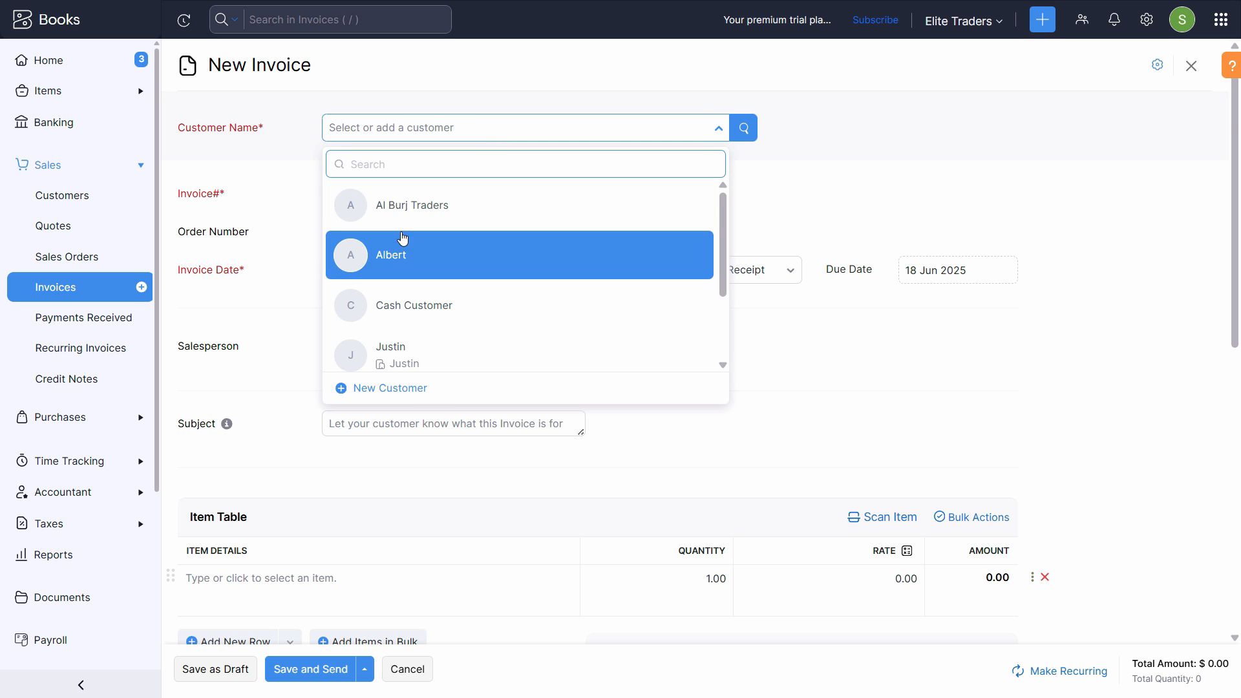
click(404, 223)
click(420, 297)
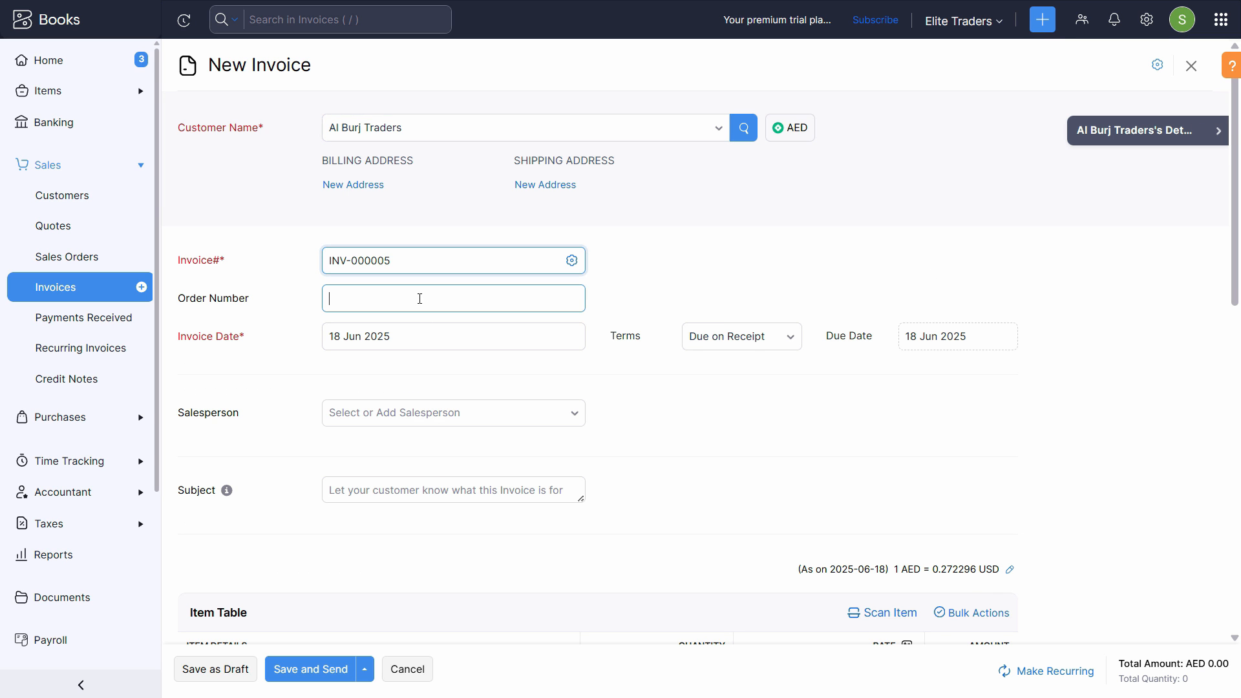
scroll(420, 272, down, 3)
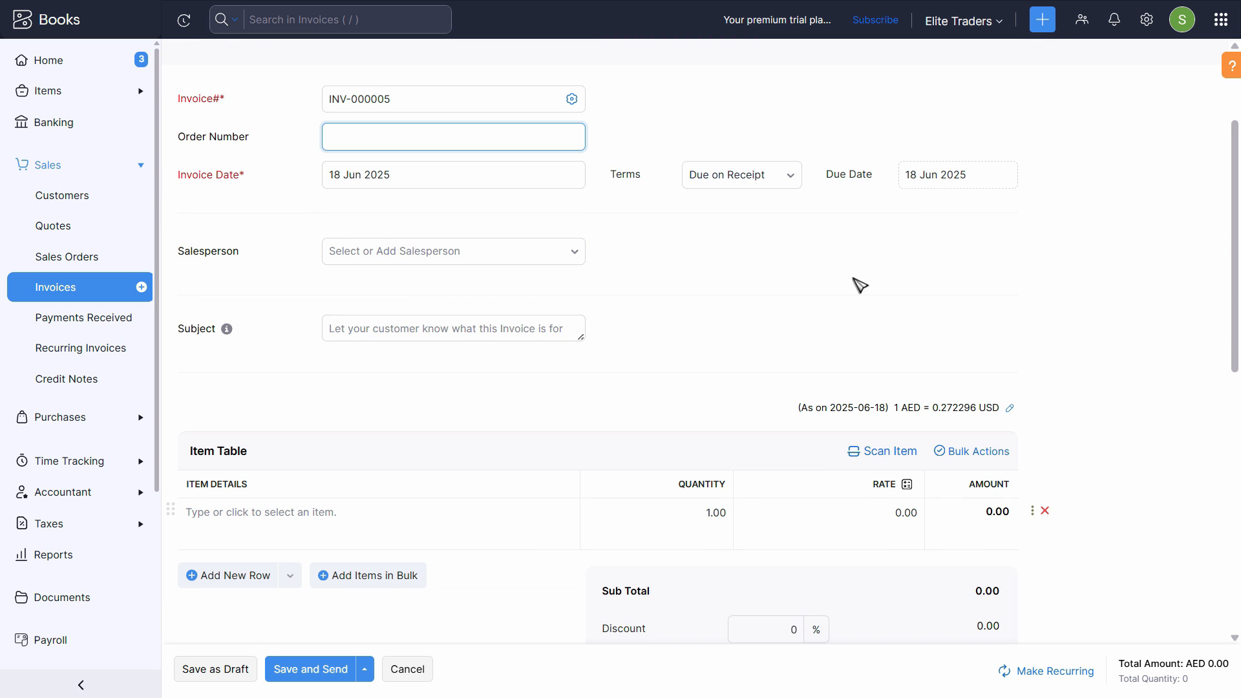
scroll(604, 369, down, 7)
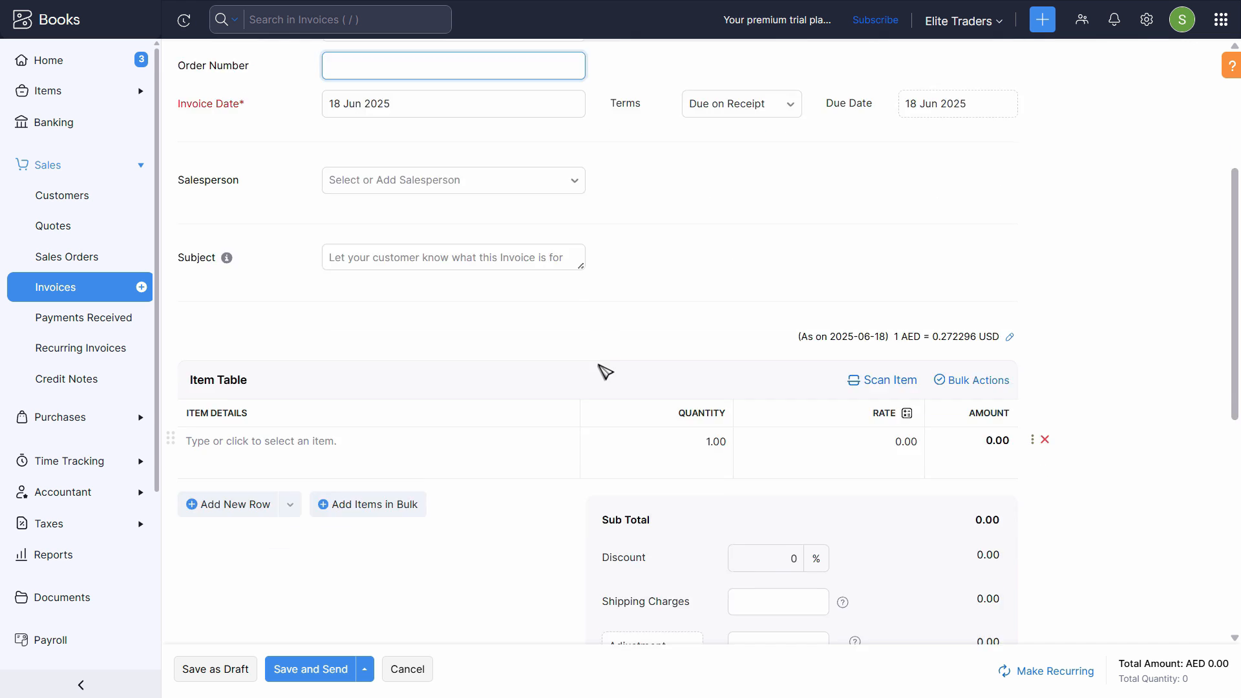
Add 5 Civic head Lights at 918.12 each, totalling AED 4,590.60.
click(466, 126)
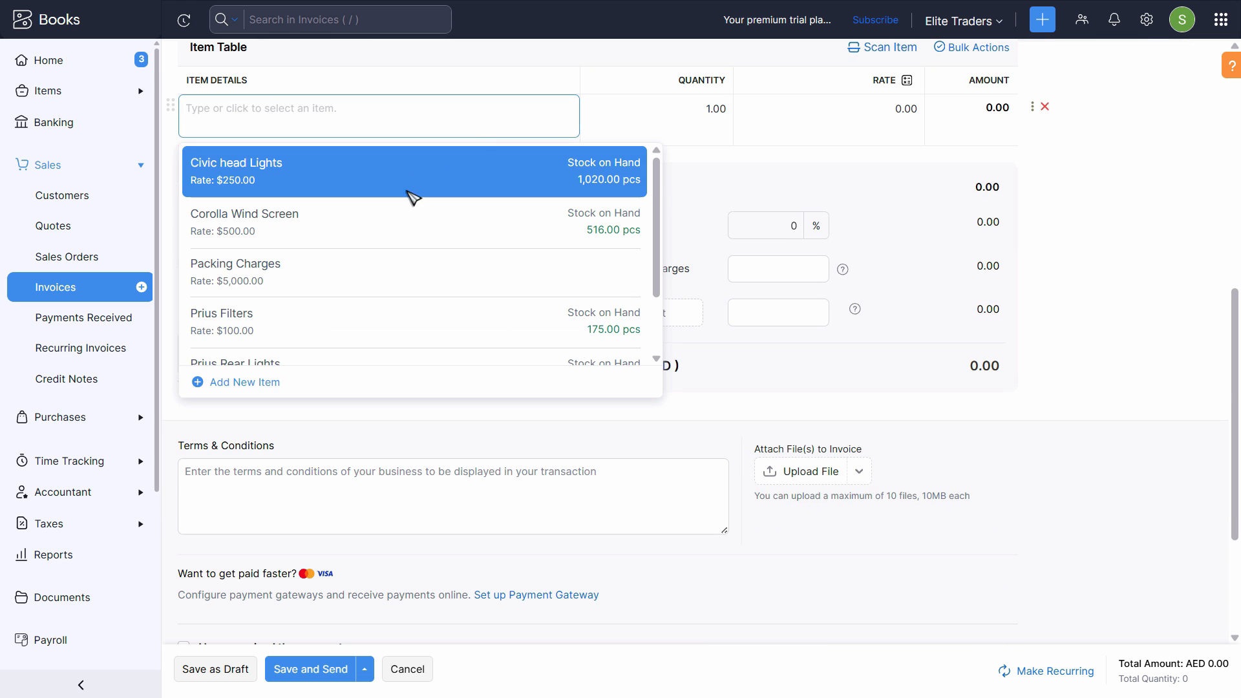
click(426, 175)
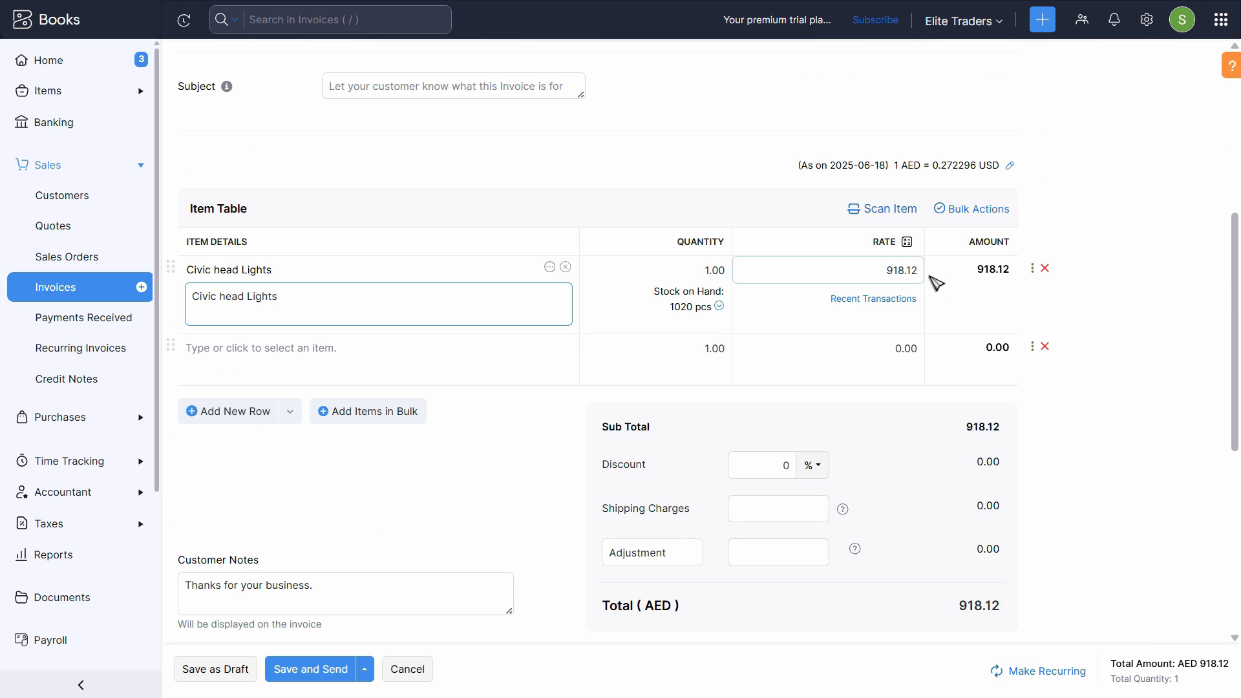
click(713, 270)
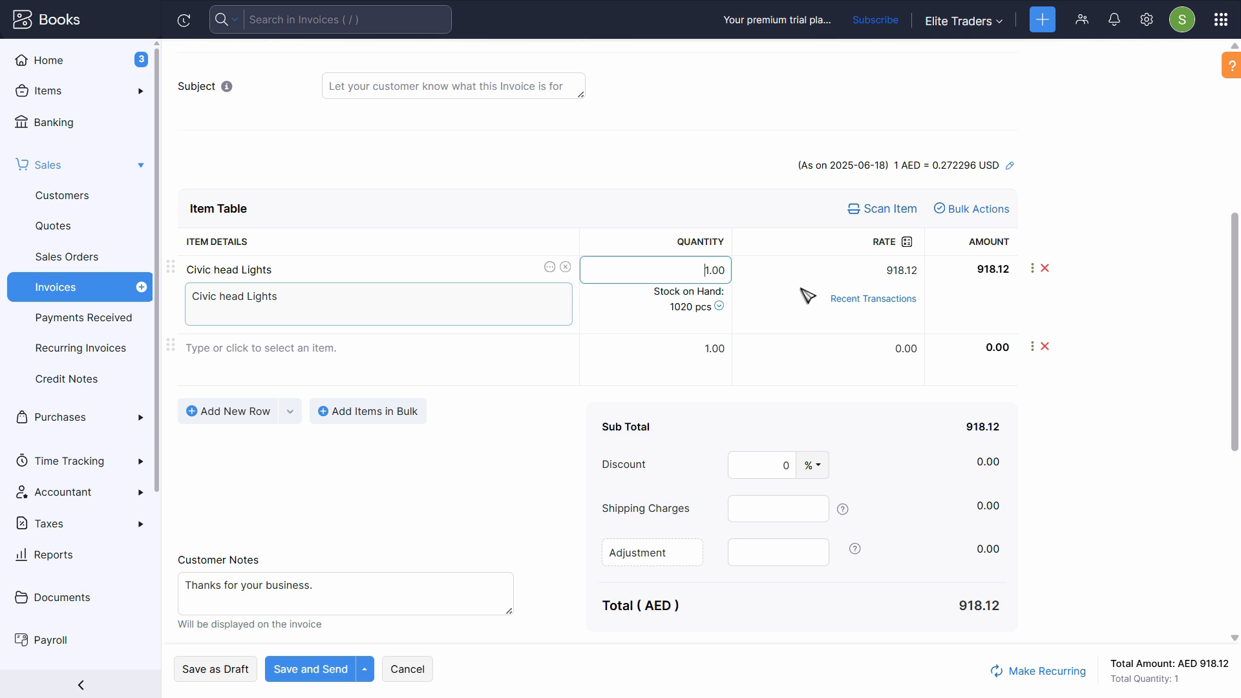
text(5)
key(Tab)
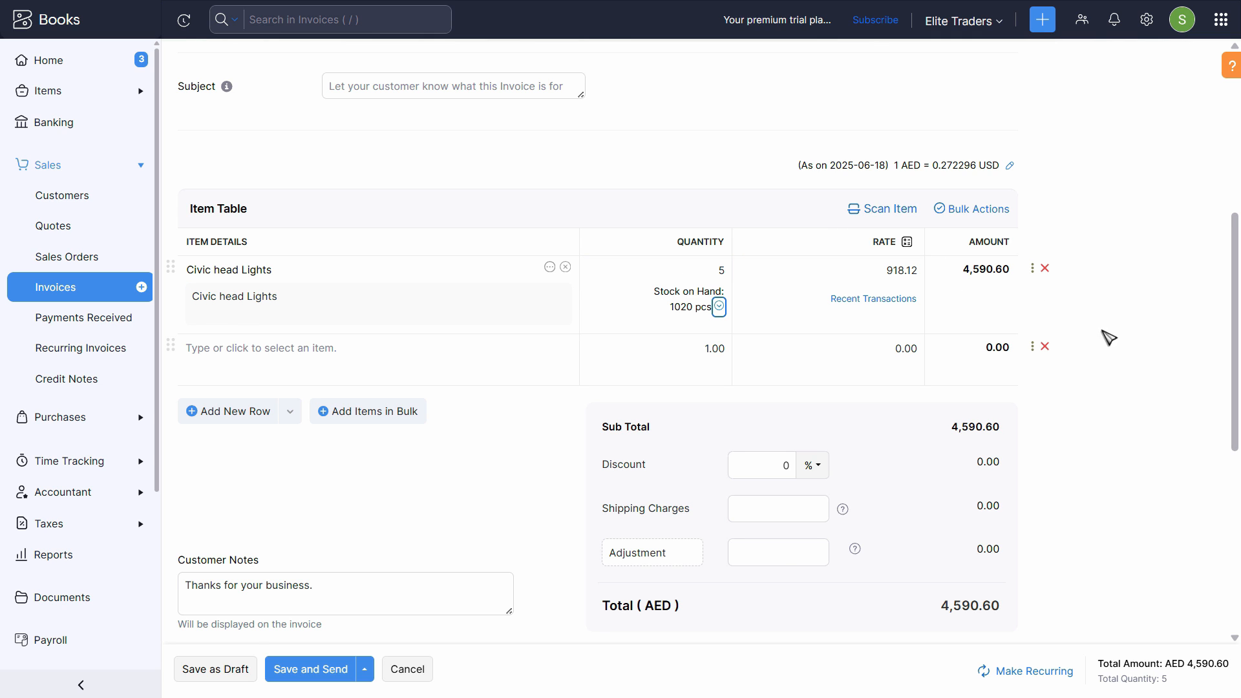
scroll(891, 353, up, 1)
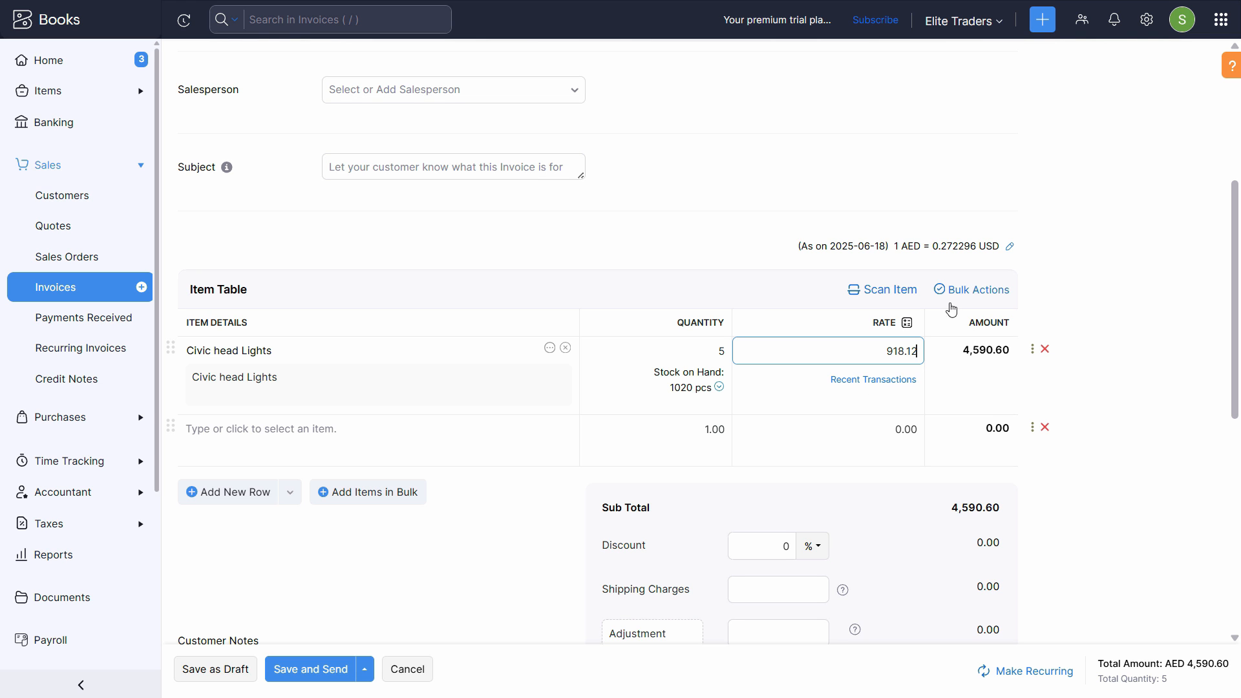
scroll(1065, 429, down, 5)
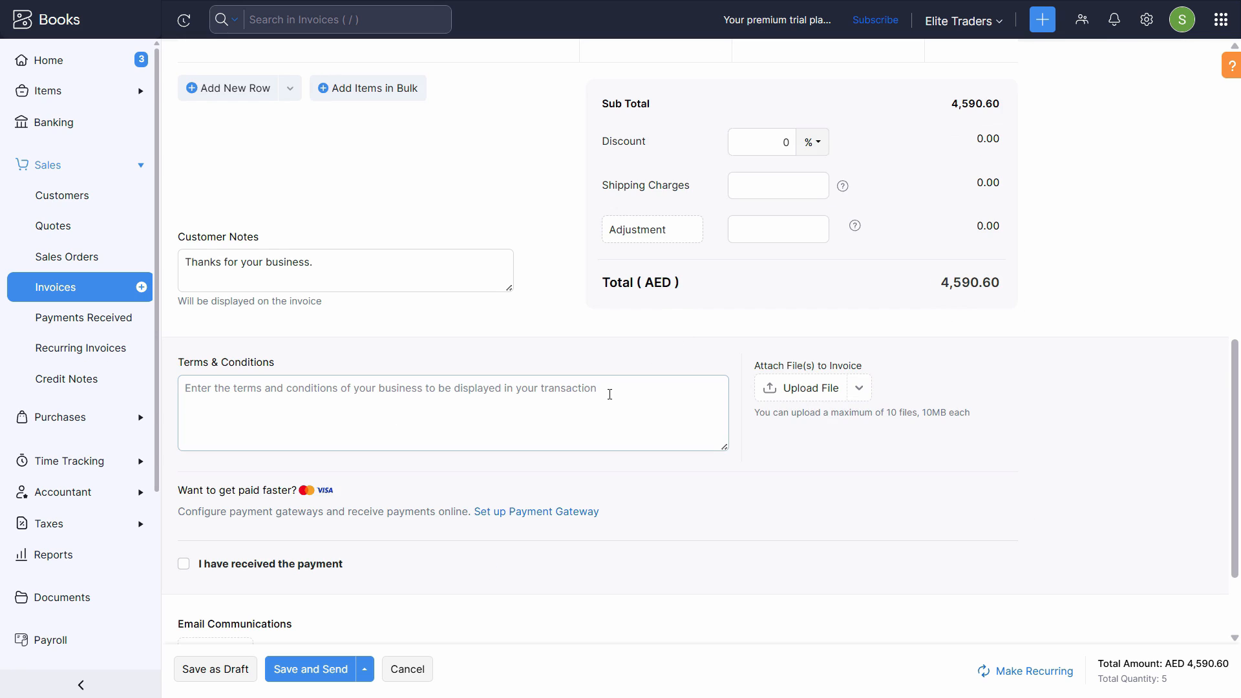
scroll(777, 431, up, 6)
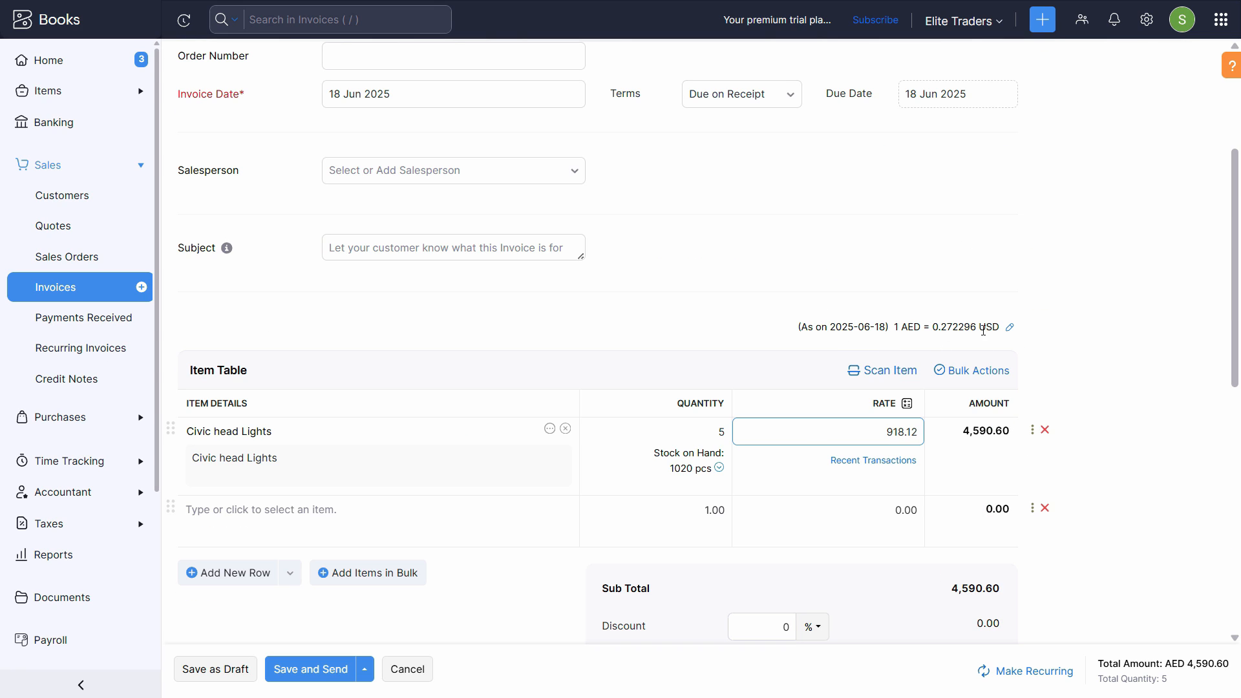
Review the 0.272296 AED-to-USD exchange rate and leave it unchanged.
click(1010, 328)
click(887, 428)
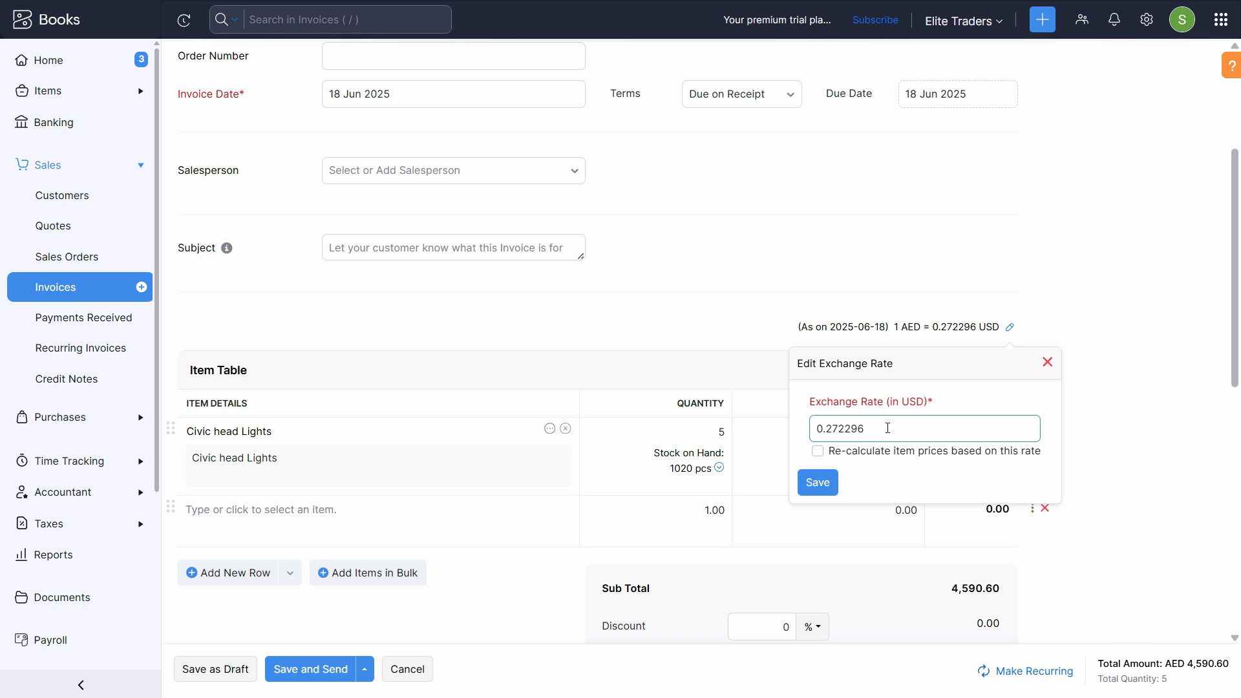
key(Tab)
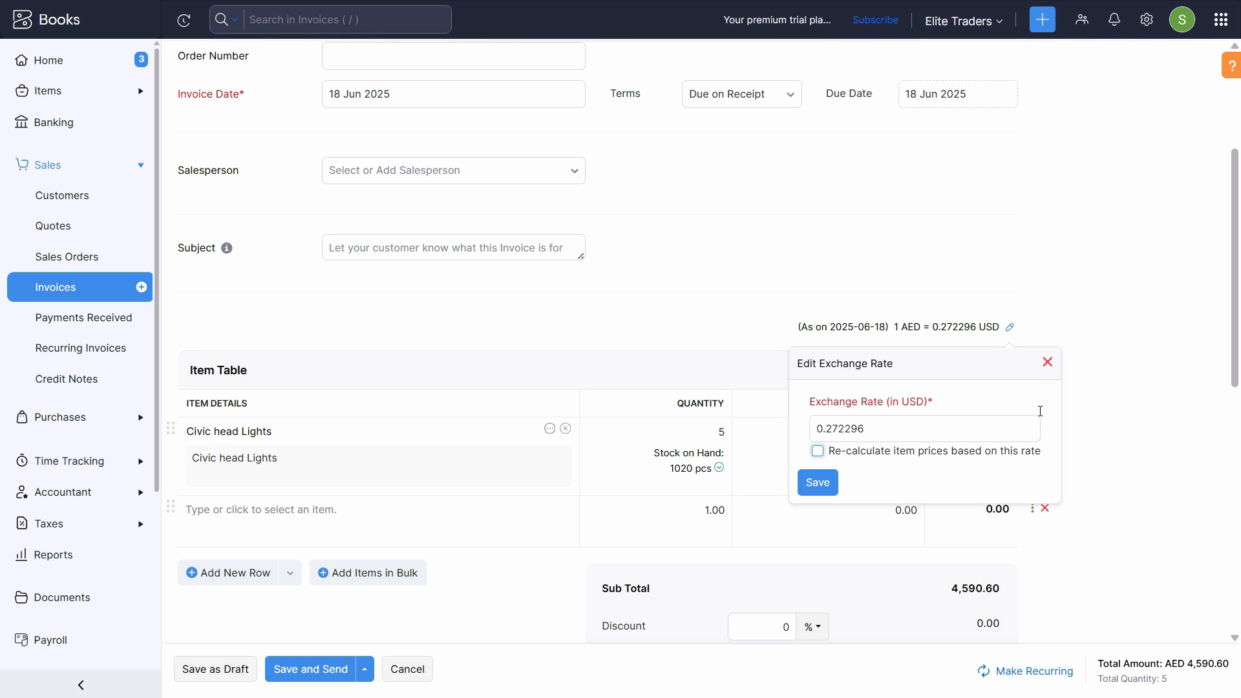
click(1047, 363)
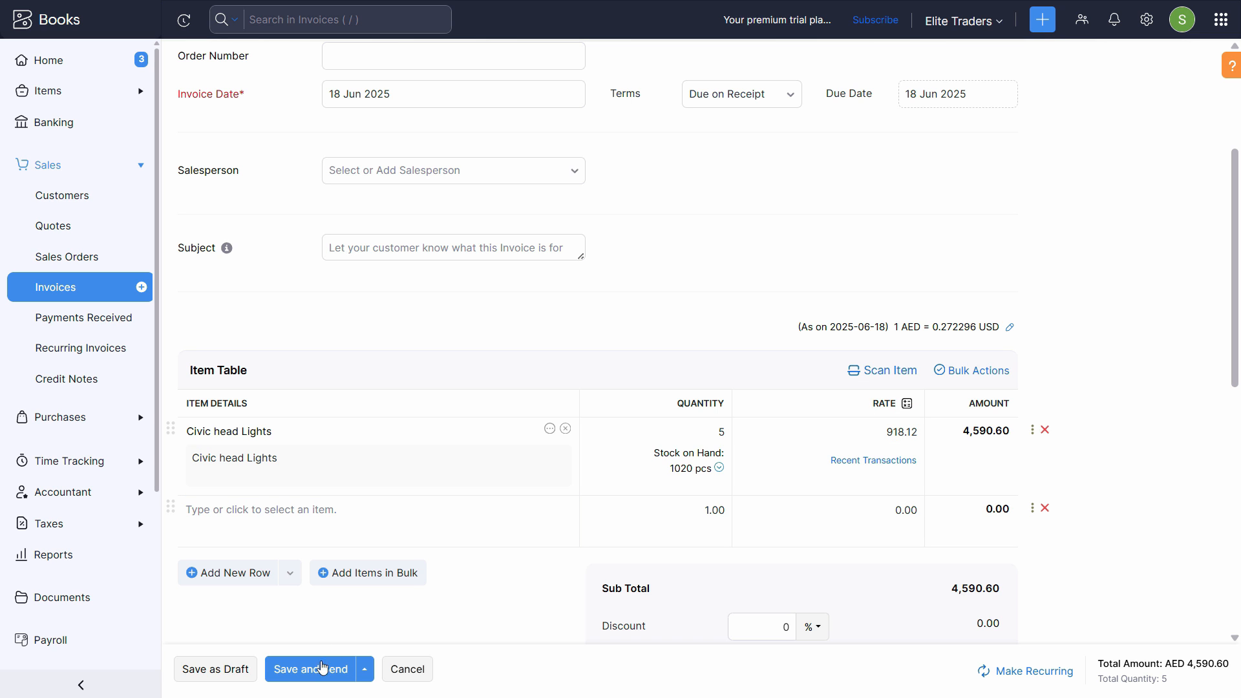
Save INV-000005 for emailing and check the recipient contacts in the Send To field.
click(324, 672)
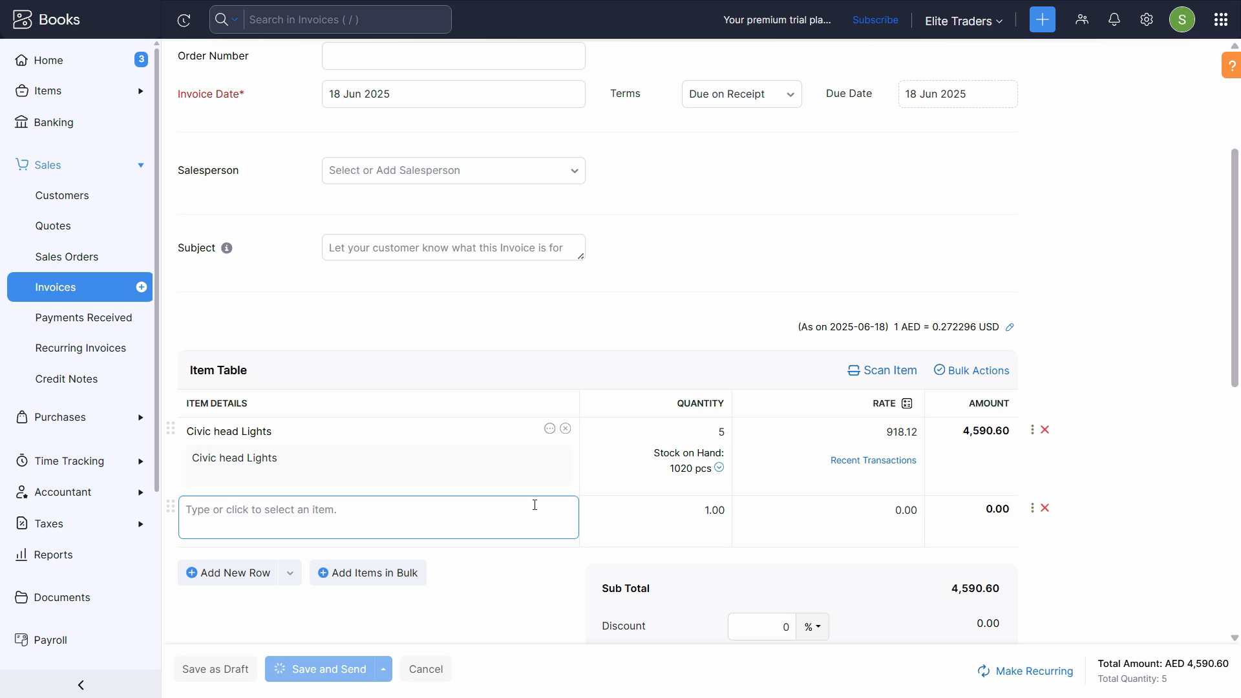
click(416, 167)
text(s)
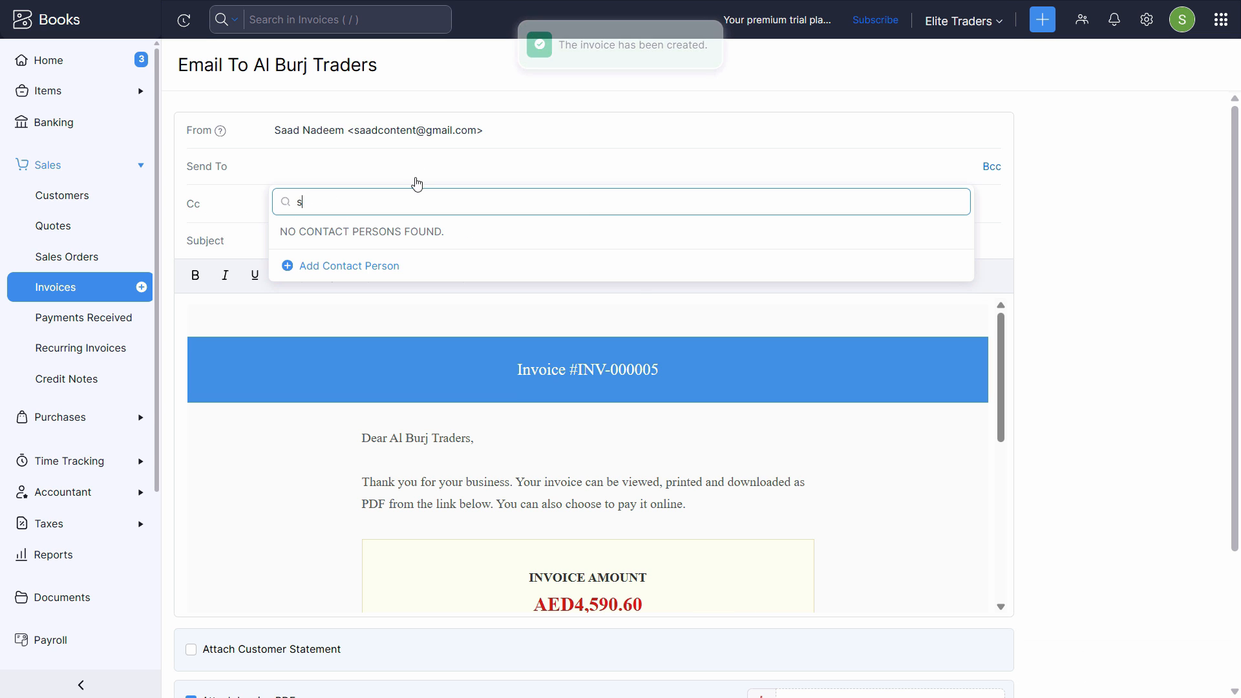
text(aa)
click(347, 168)
click(347, 170)
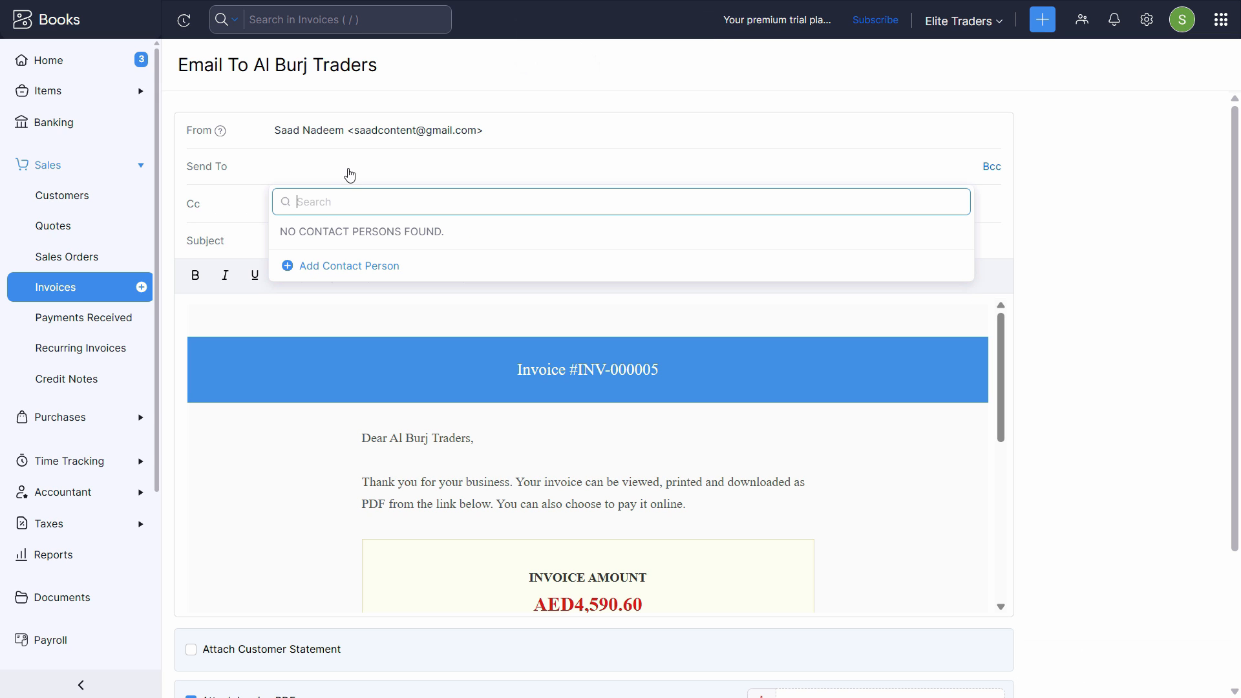
key(Tab)
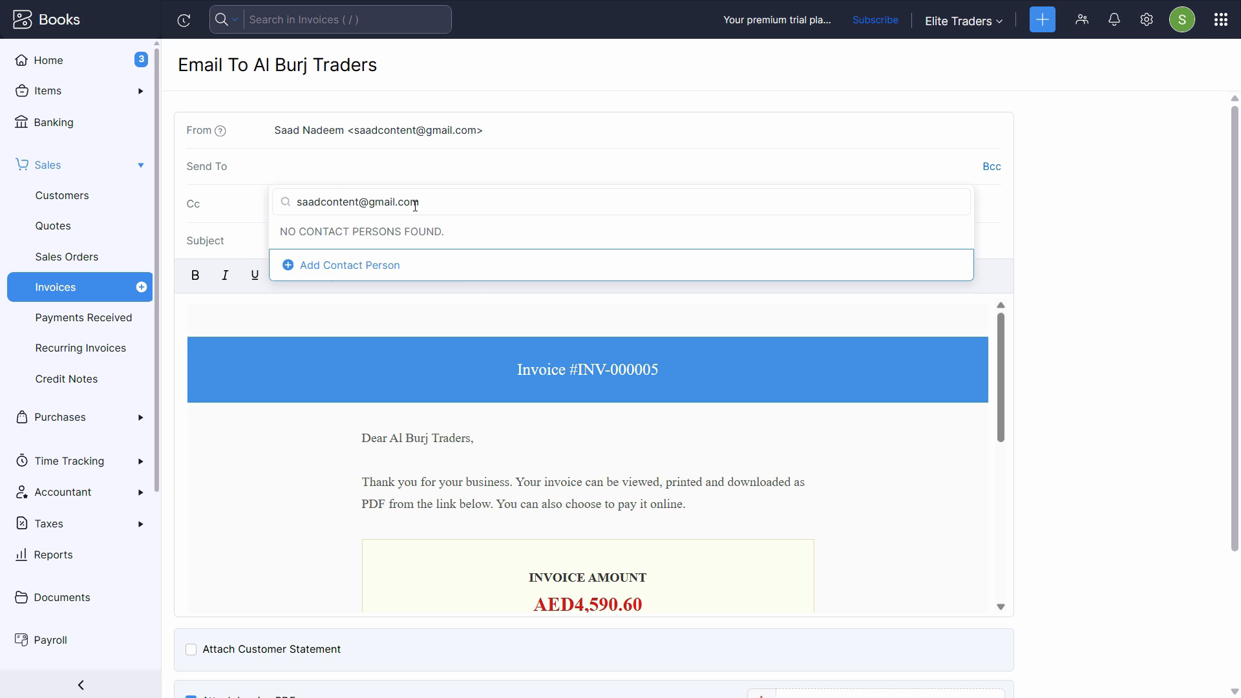
drag(524, 210, 169, 200)
click(384, 166)
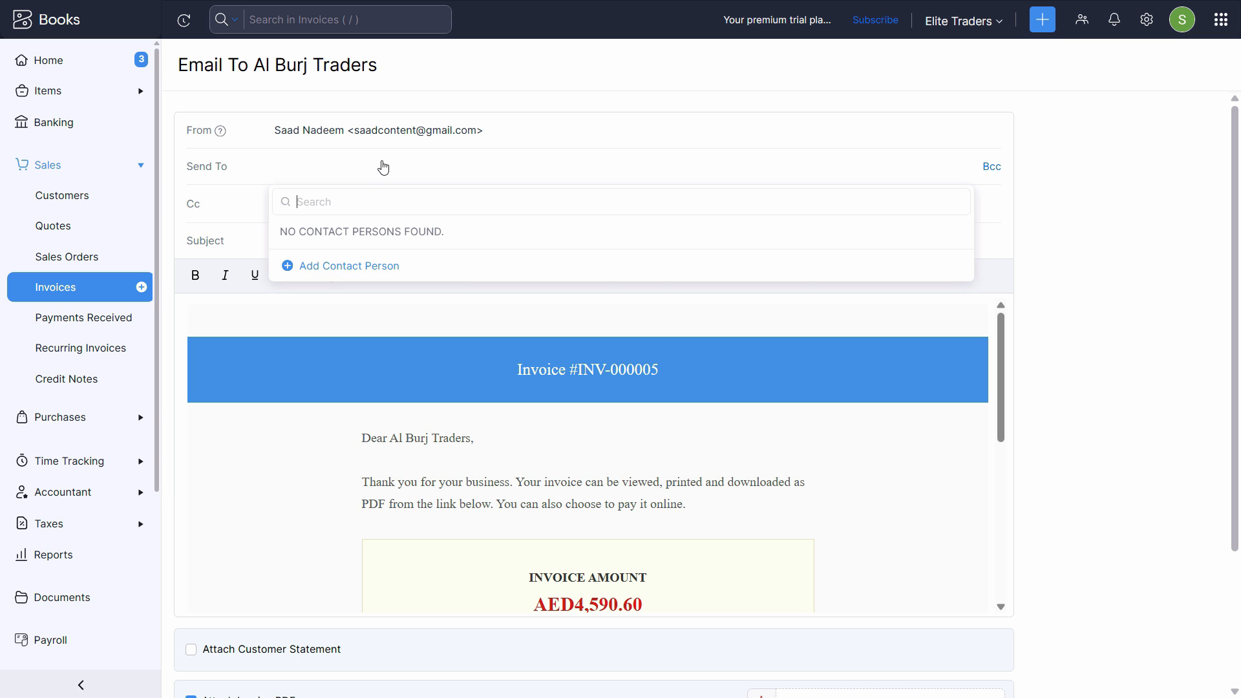
click(390, 166)
Scroll through the invoice email form to review it with the PDF attached.
scroll(534, 418, down, 8)
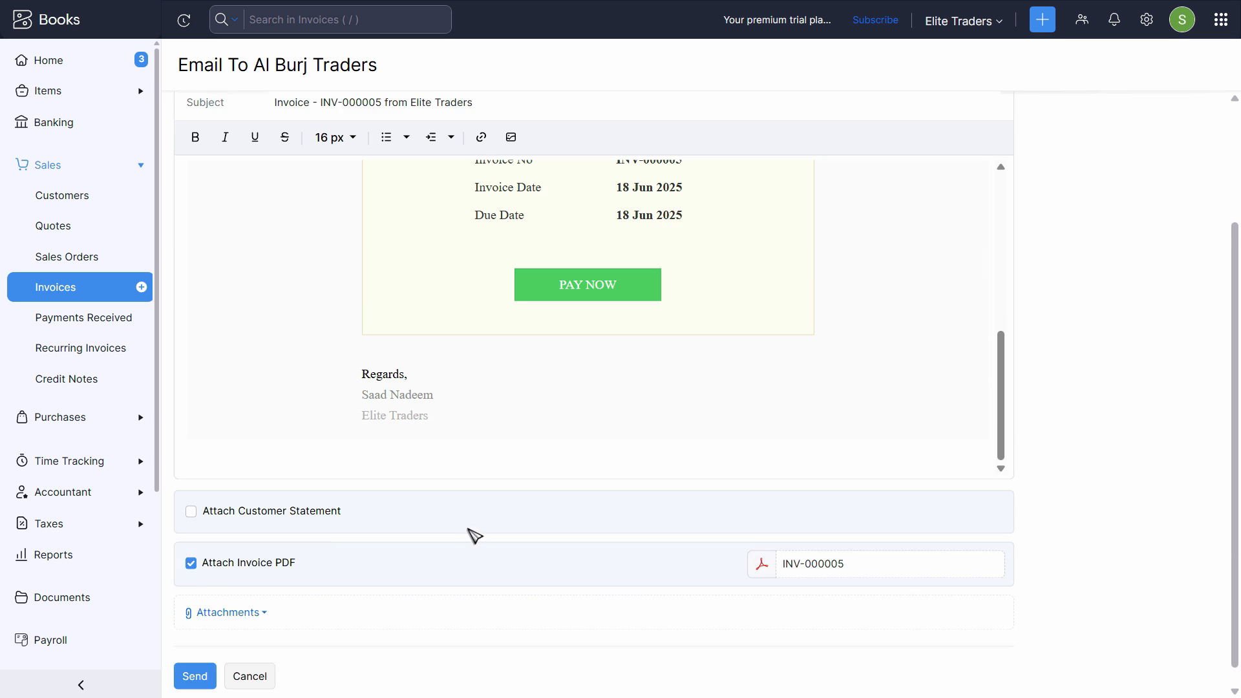
scroll(723, 426, up, 2)
scroll(546, 269, down, 1)
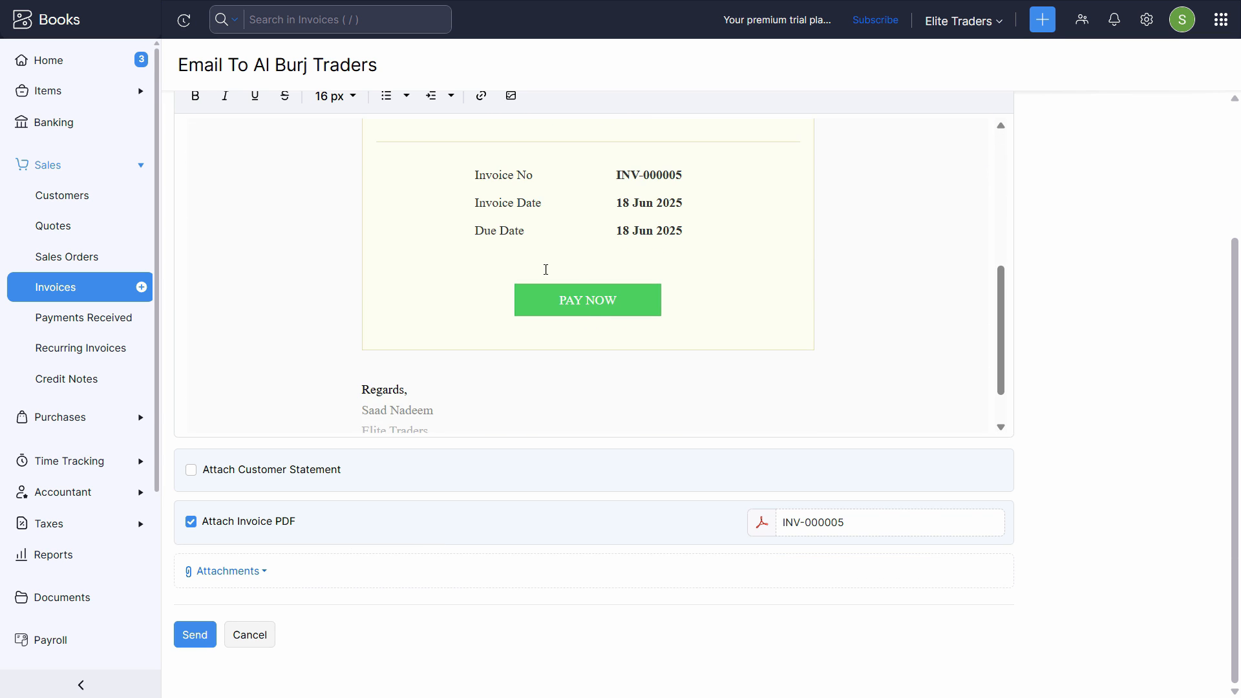
scroll(545, 269, up, 2)
scroll(588, 313, down, 3)
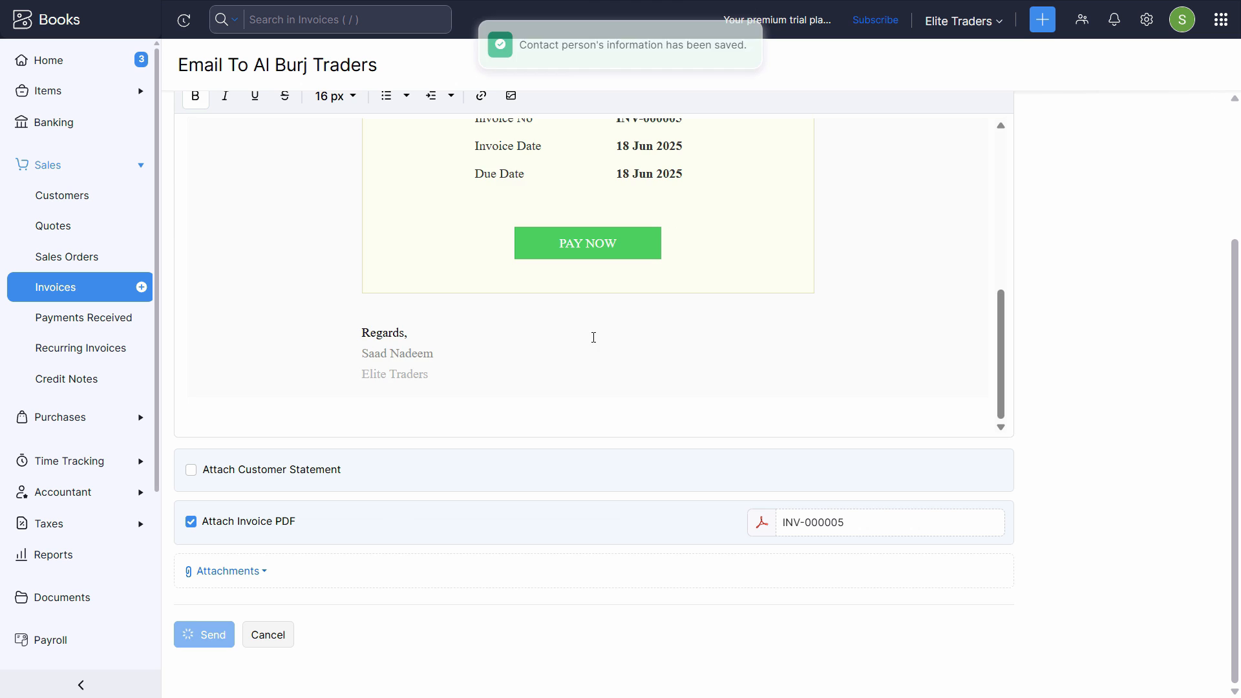
scroll(590, 335, up, 5)
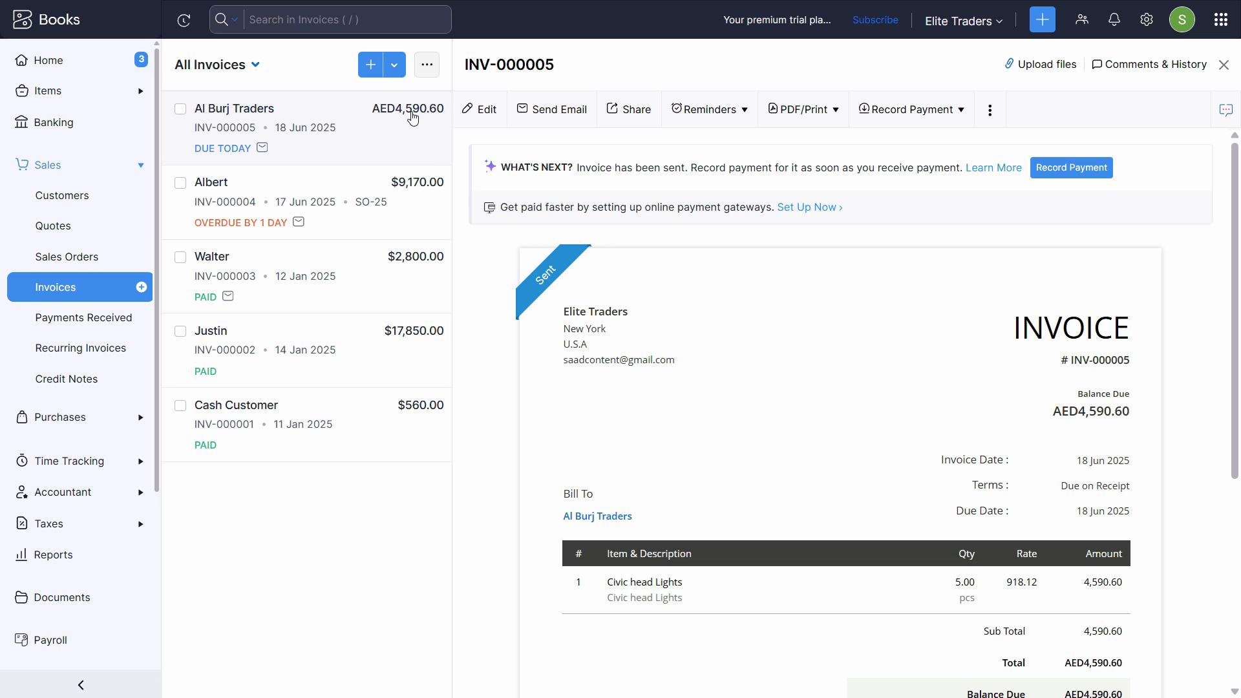
scroll(1165, 362, down, 5)
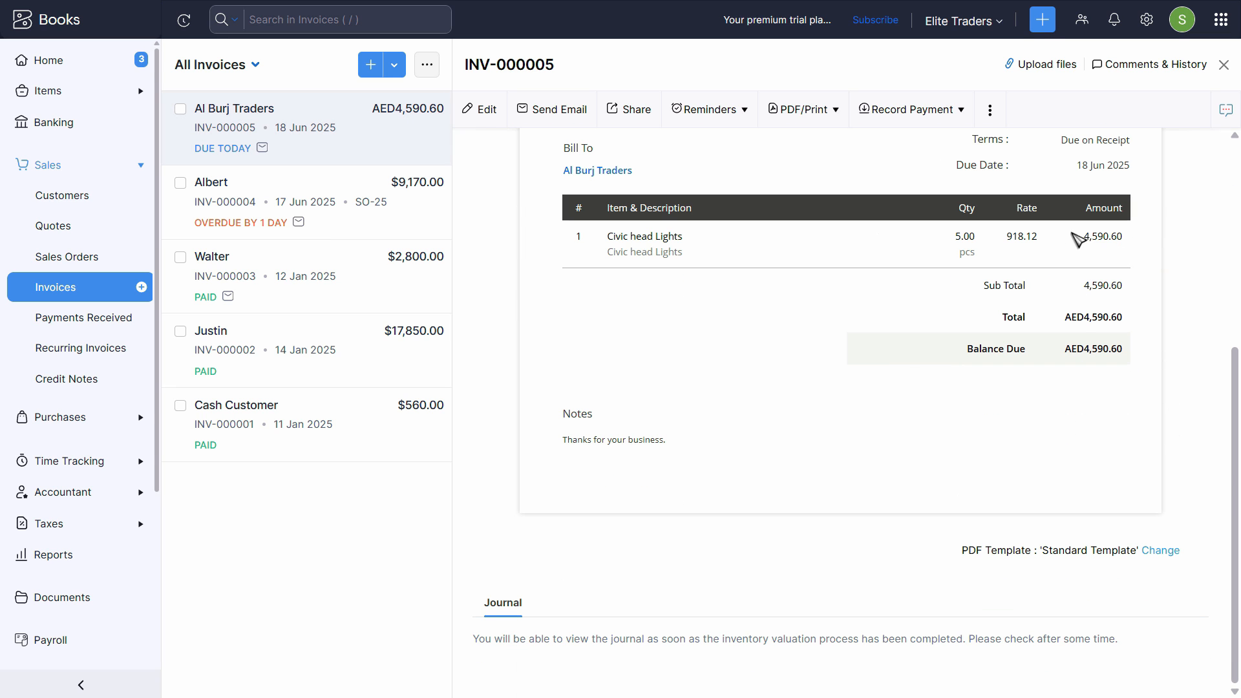
scroll(1051, 439, up, 5)
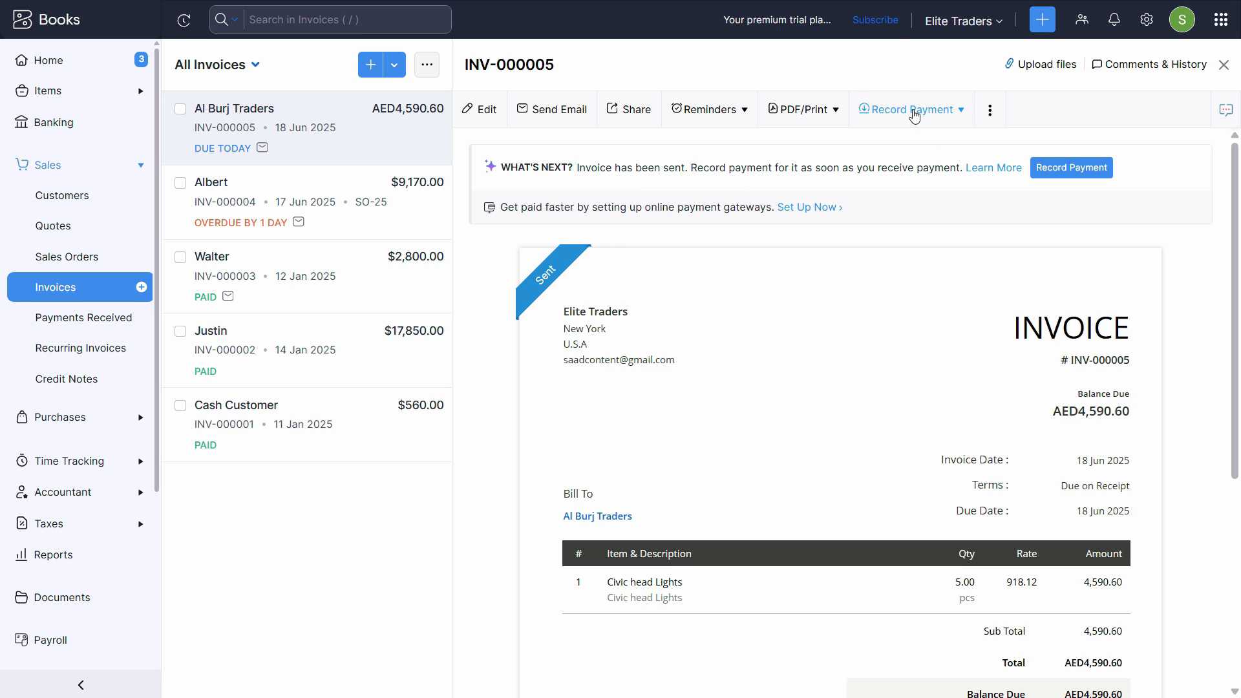
click(1042, 20)
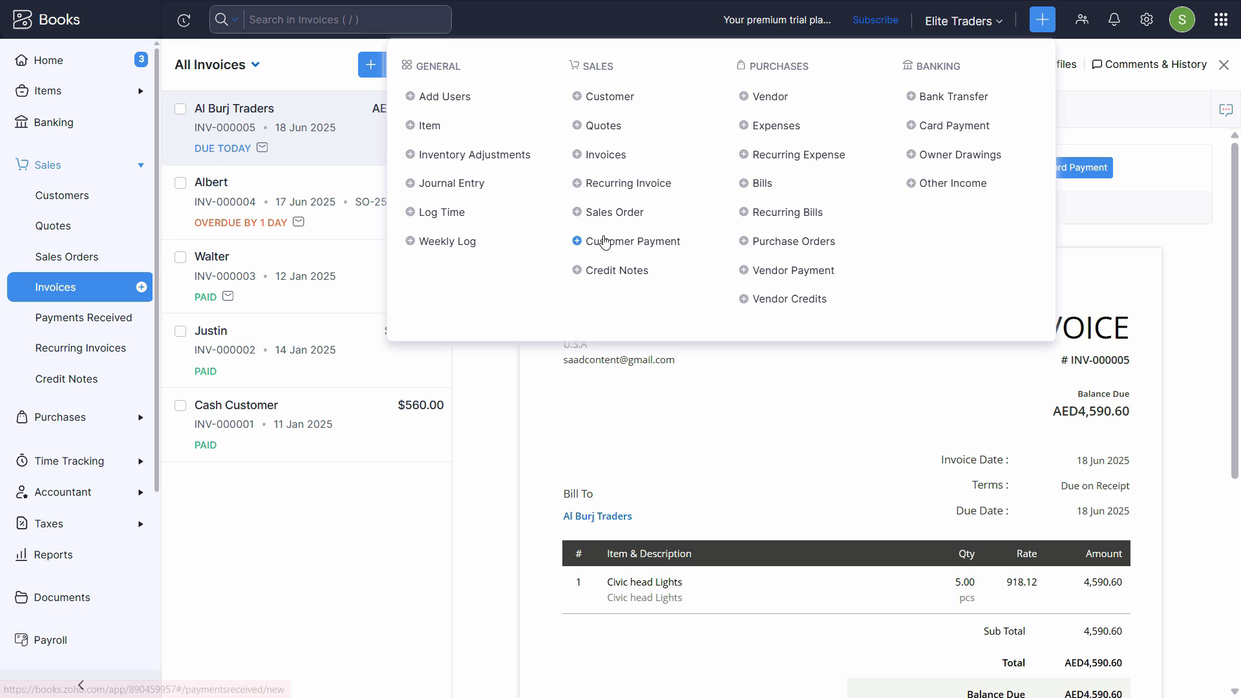
click(1117, 108)
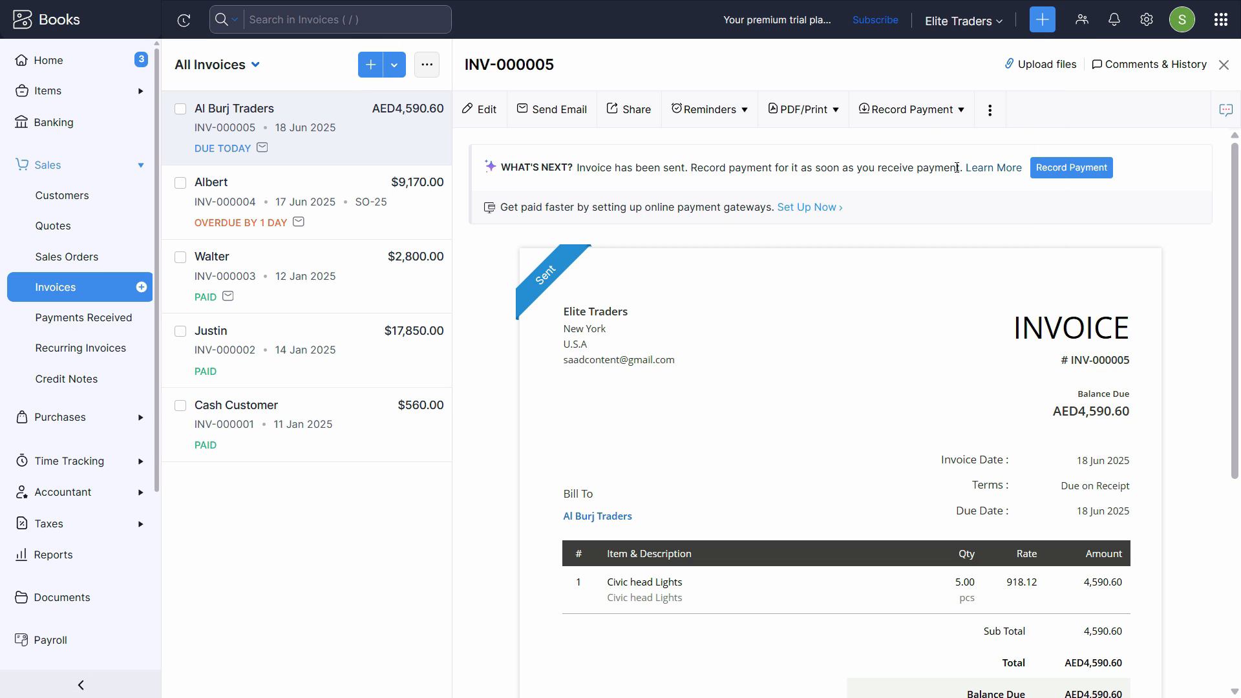
Replace the prefilled 4590.6 with 2000 AED received in Cash to Cash in Hand, and save.
click(905, 113)
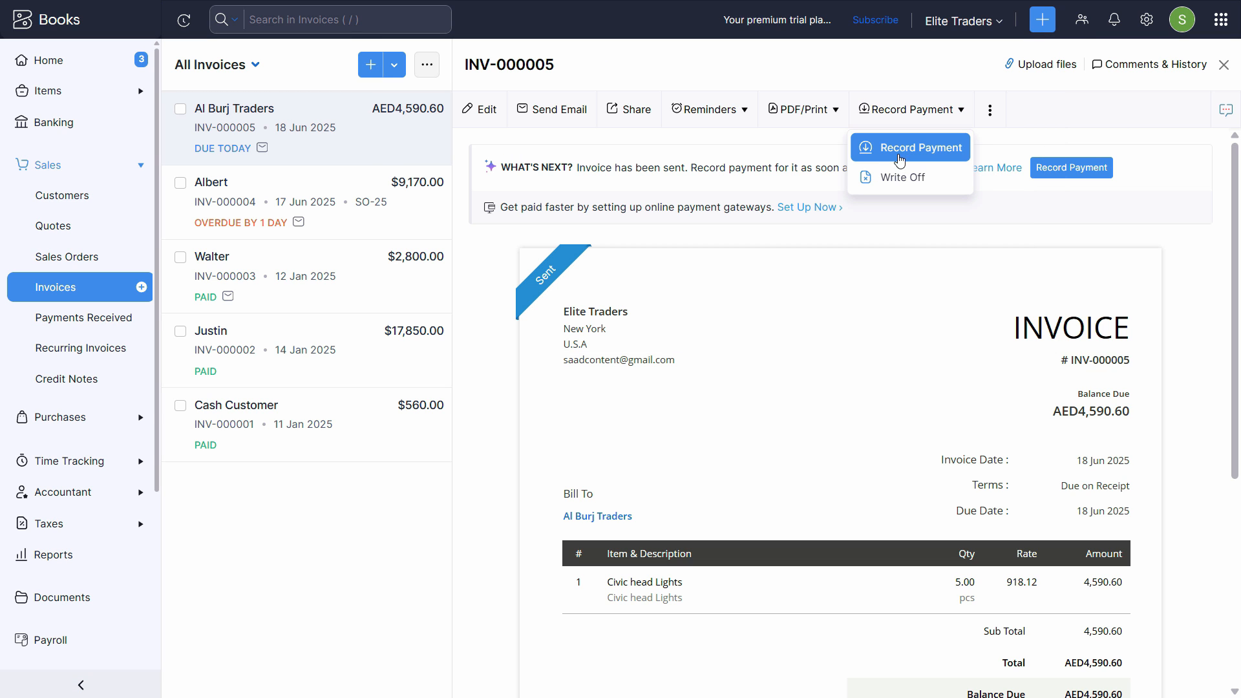
click(905, 144)
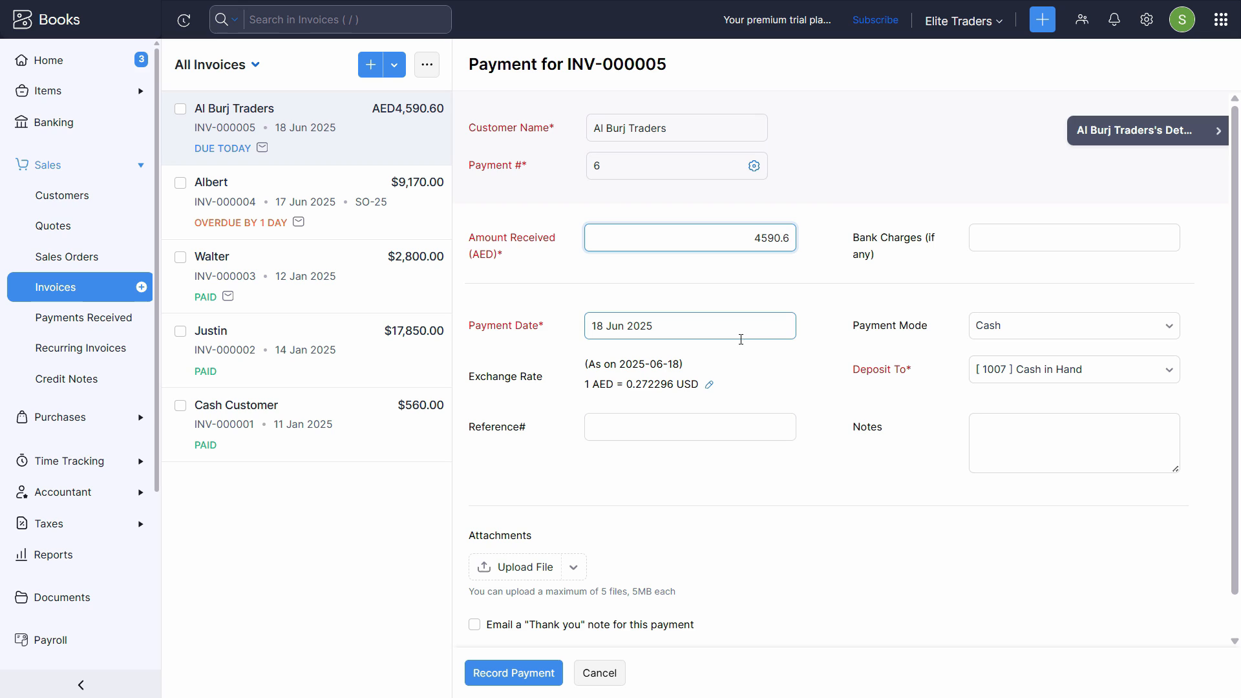
key(ctrl+a)
key(BackSpace)
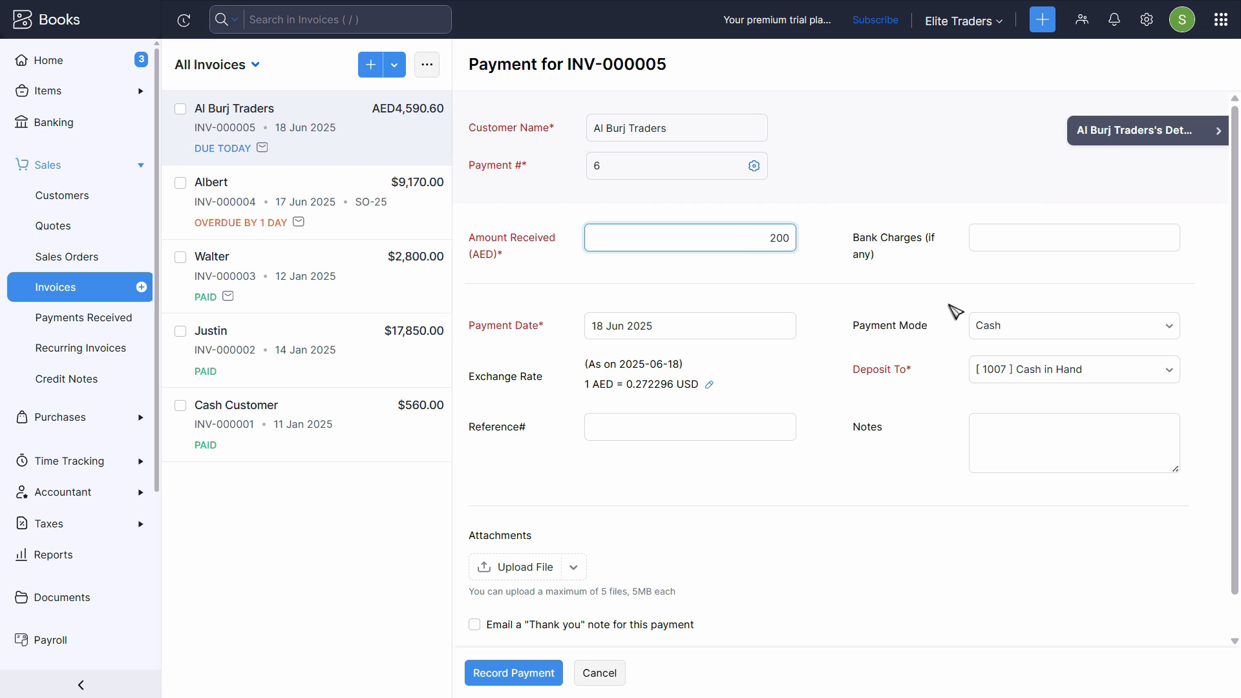
key(Tab)
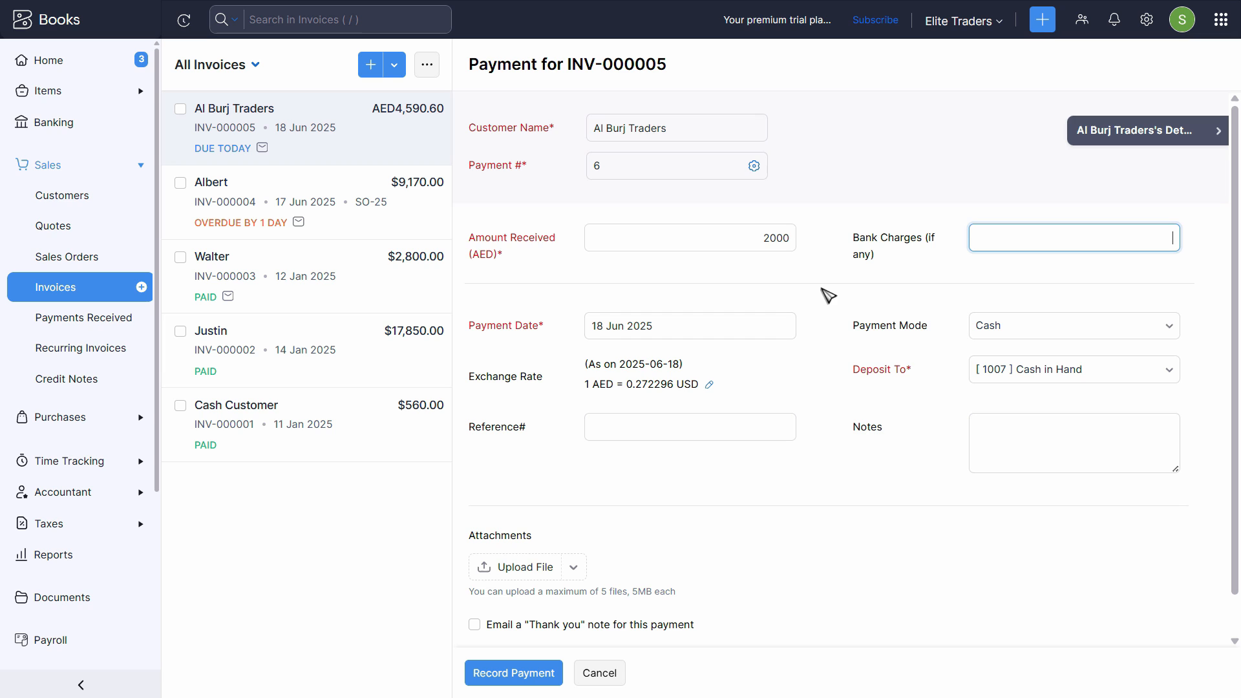
click(885, 329)
scroll(1034, 323, down, 1)
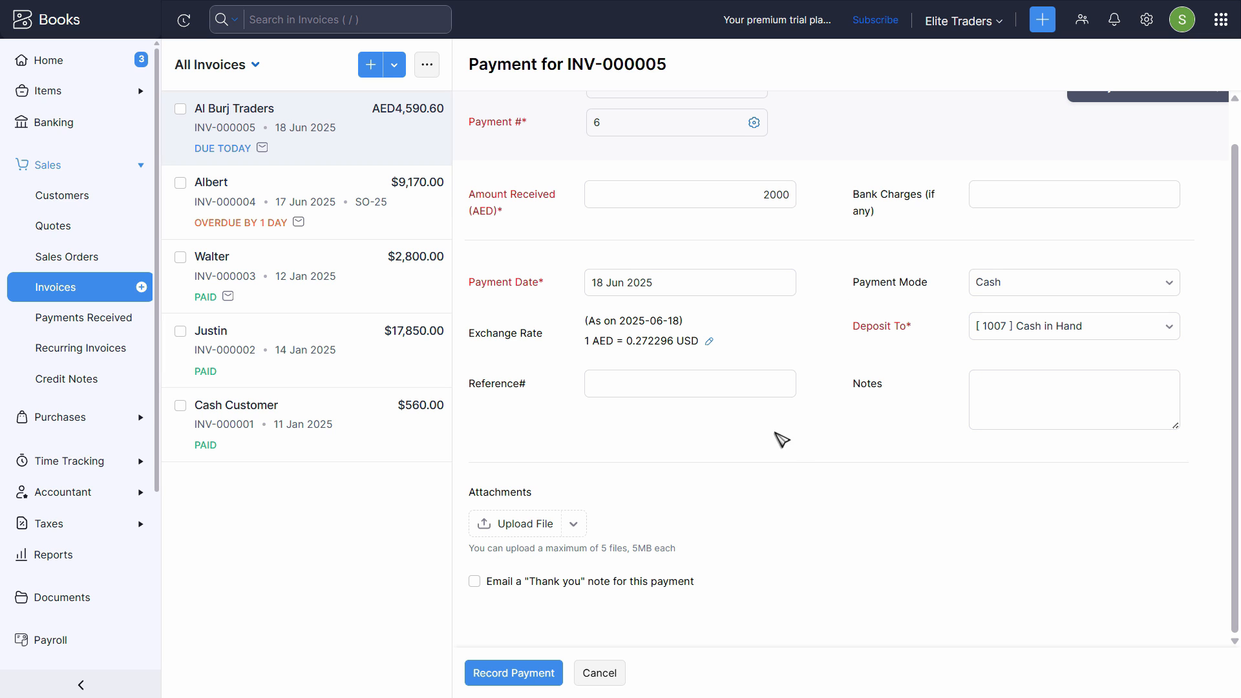
click(601, 379)
click(1003, 398)
click(689, 454)
click(517, 674)
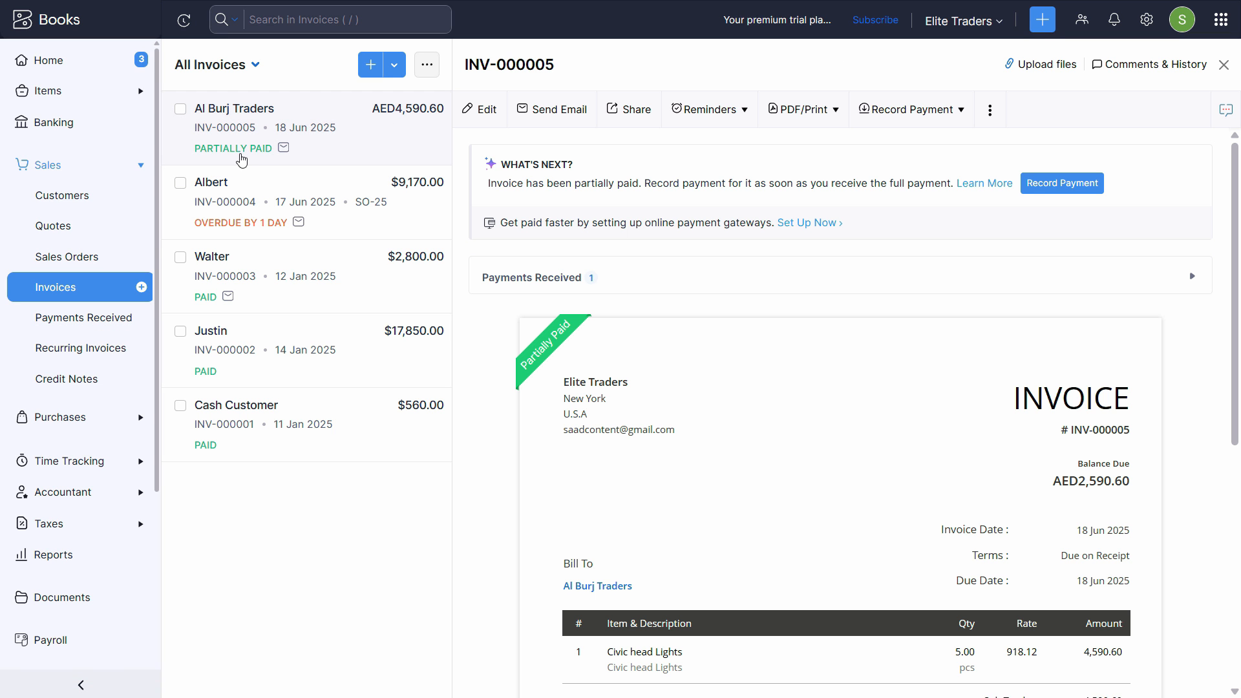
Check INV-000005's 2,000.00 payment and AED2,590.60 balance due, then open Payments Received.
scroll(944, 220, down, 7)
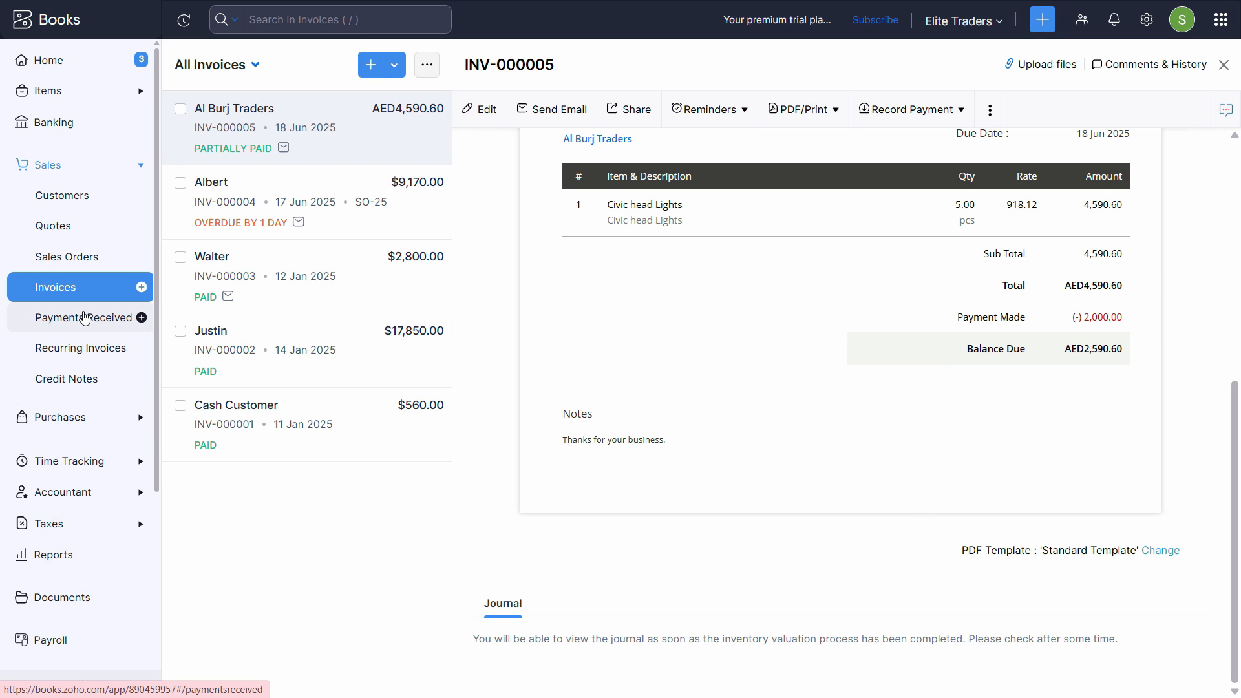
click(59, 329)
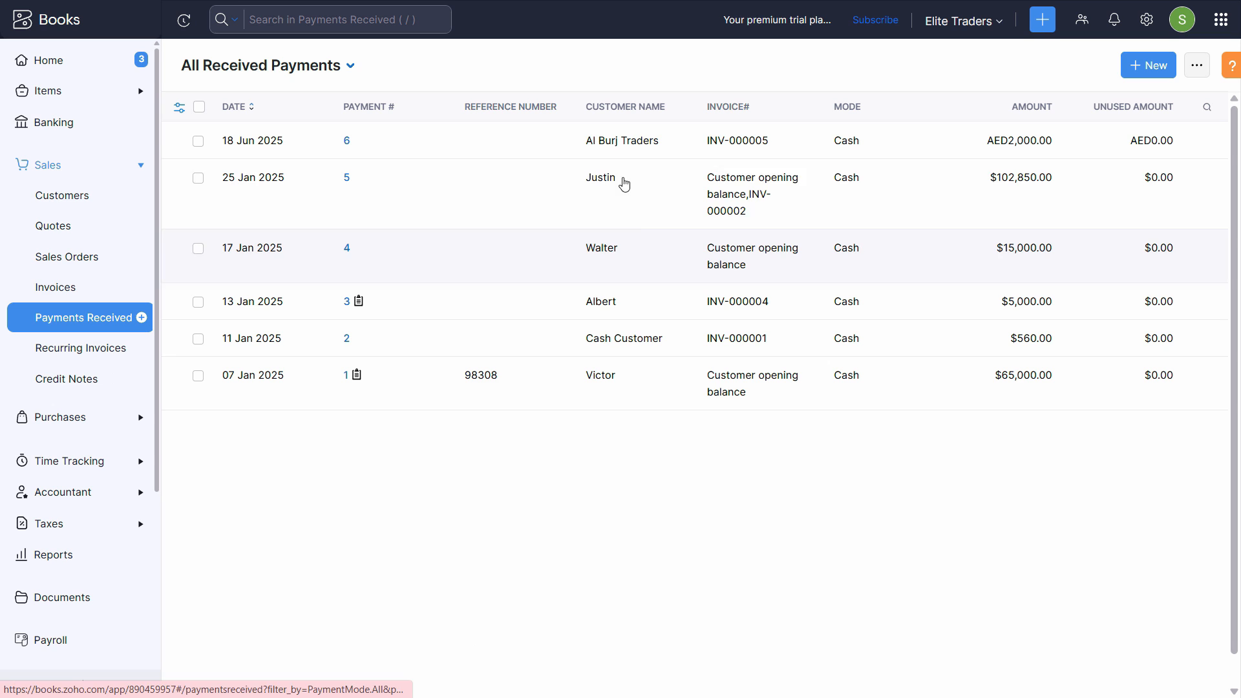
Open payment 6 and view its journal: Cash in Hand debited, Accounts Receivable credited 544.59.
click(975, 151)
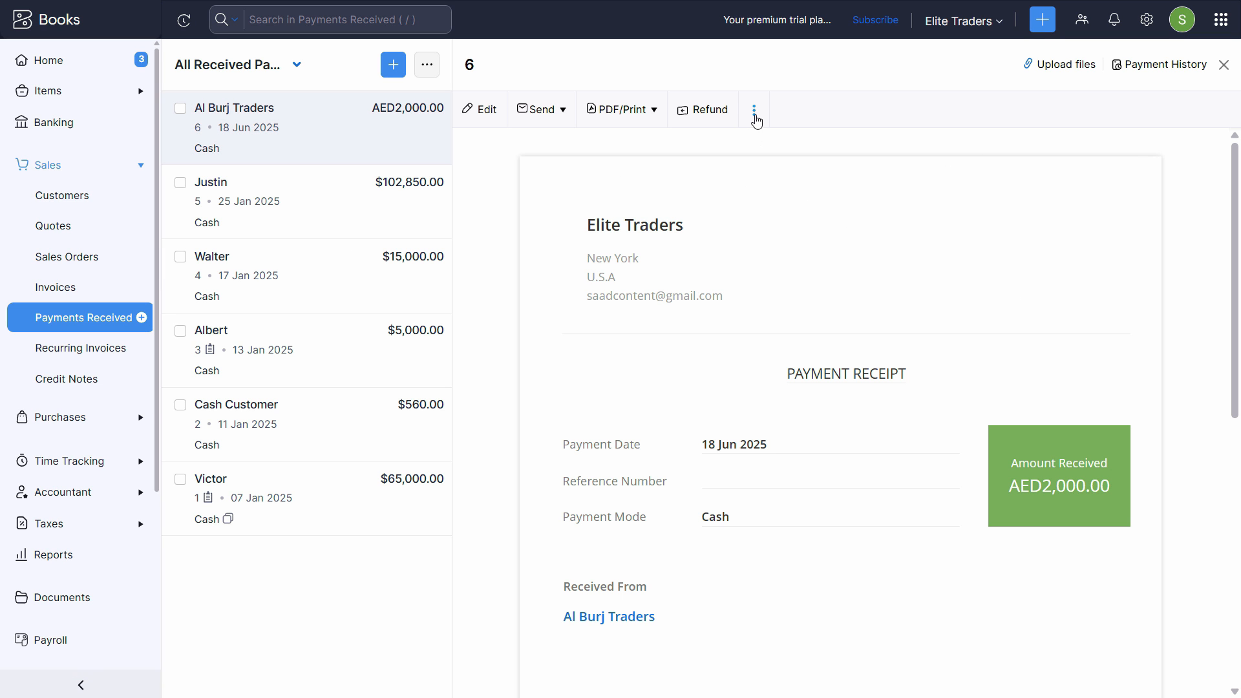
click(755, 118)
click(725, 152)
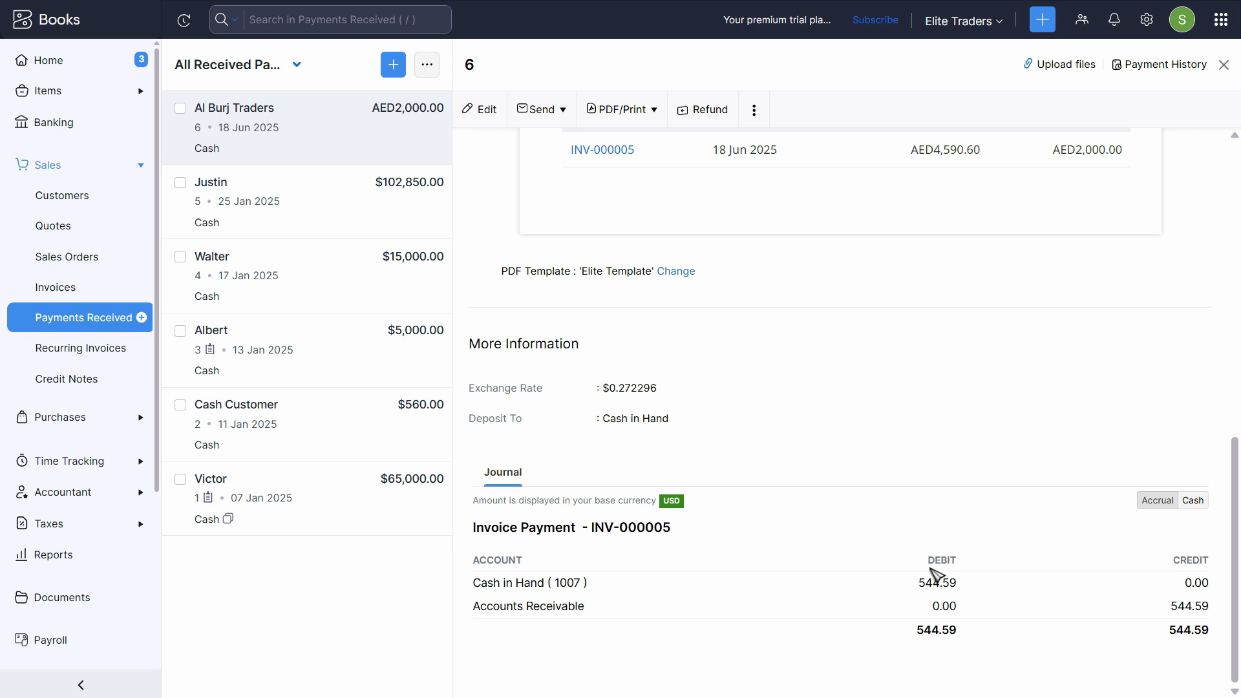
scroll(889, 557, up, 5)
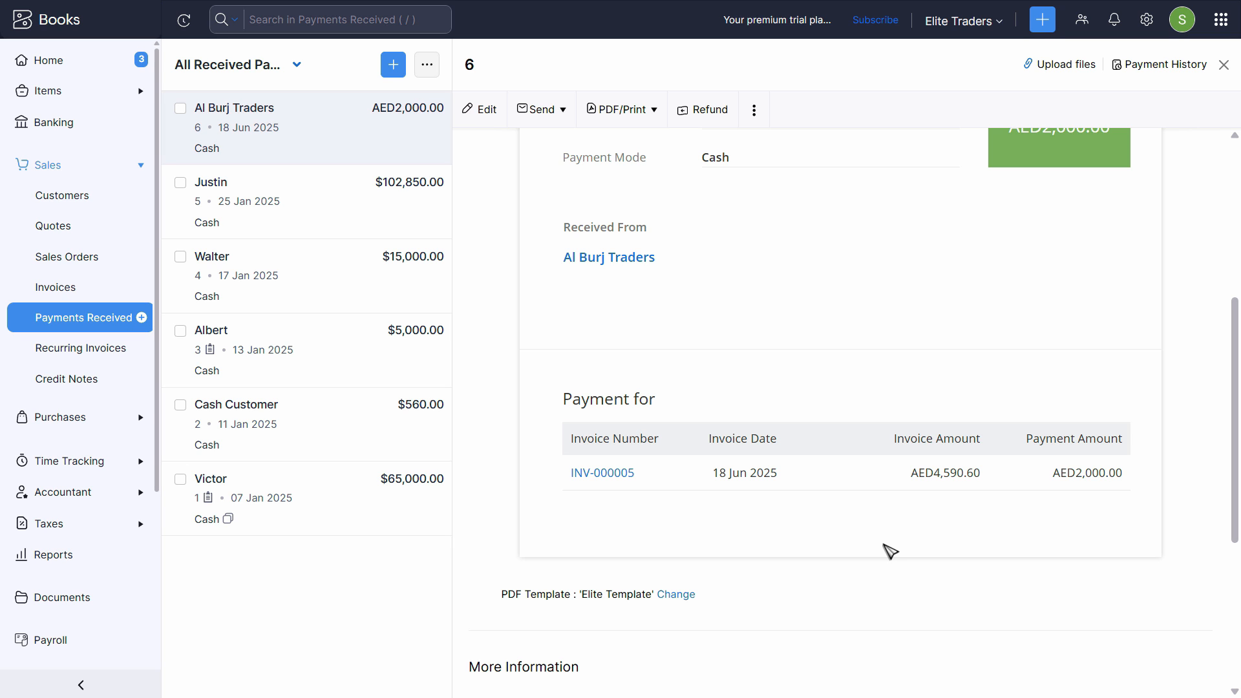
scroll(889, 551, down, 5)
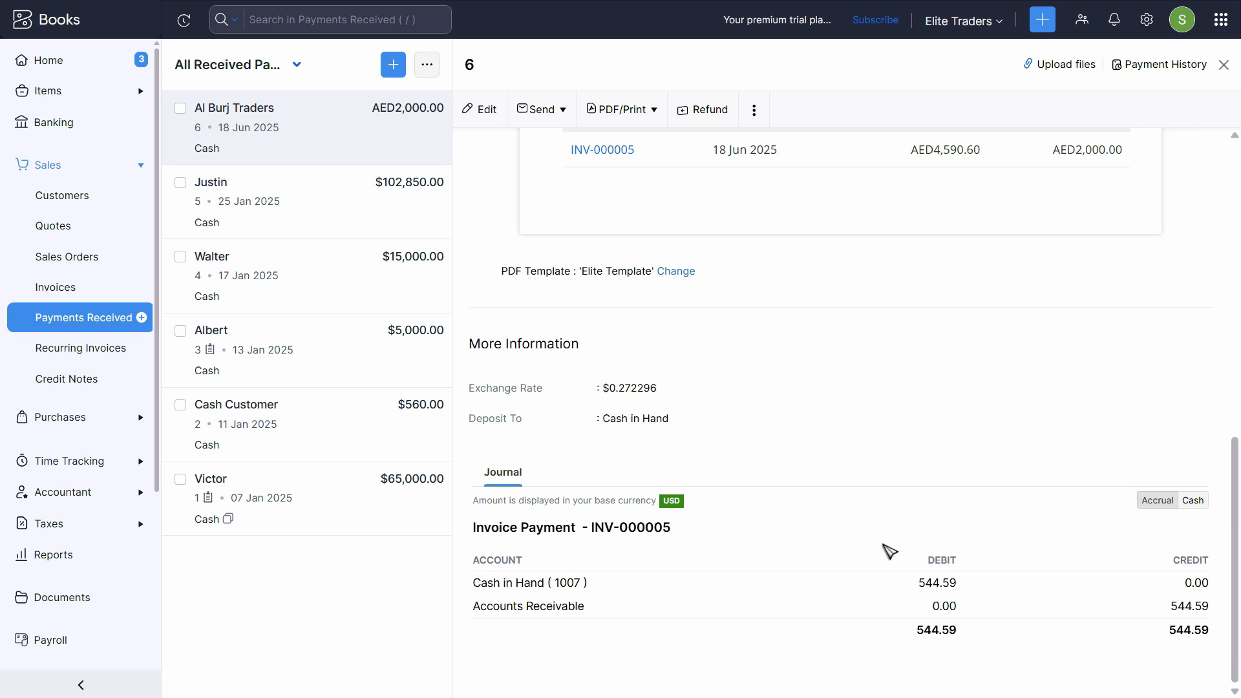